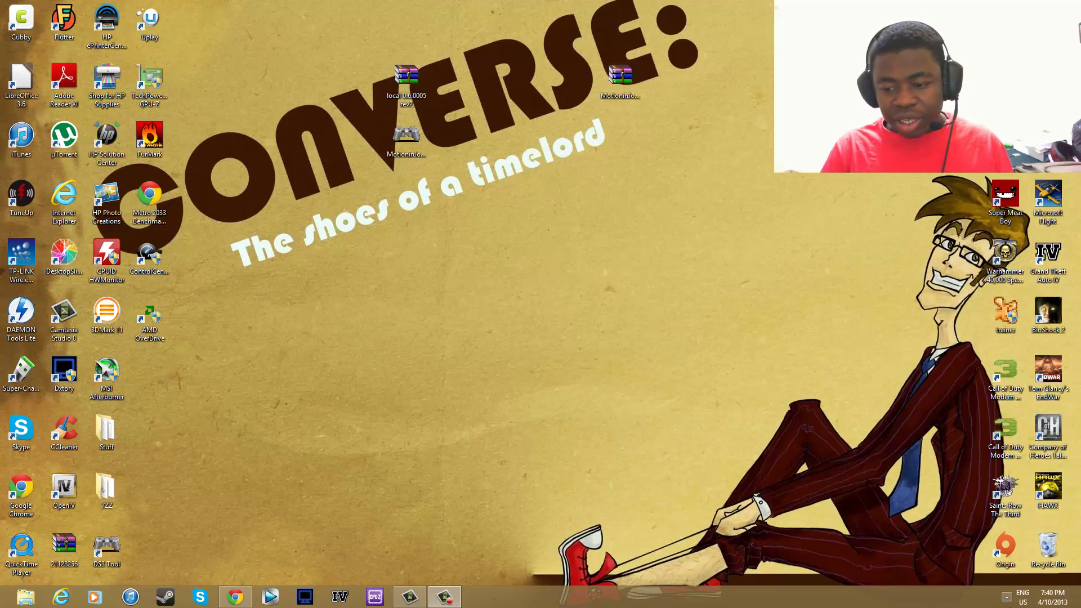
Check the available networks list in the tray, then bring Chrome back from the taskbar.
click(1007, 597)
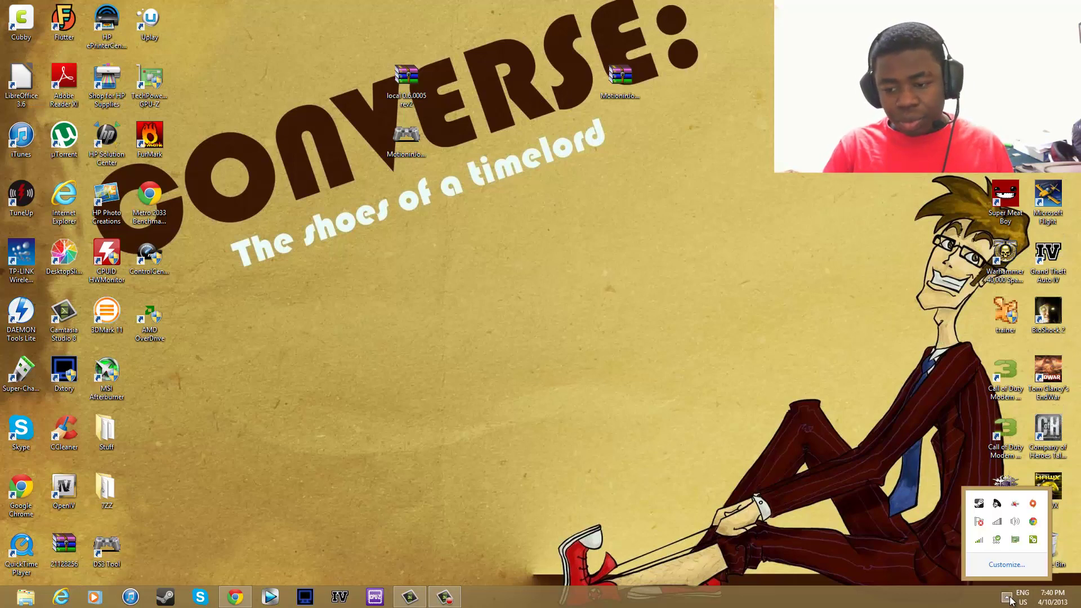
click(997, 523)
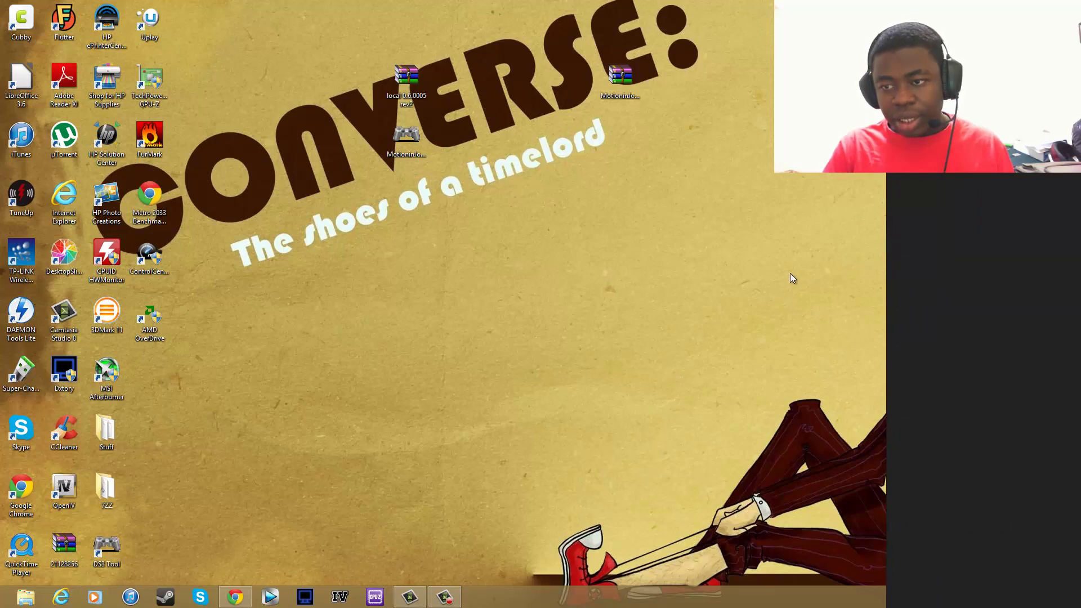
click(731, 277)
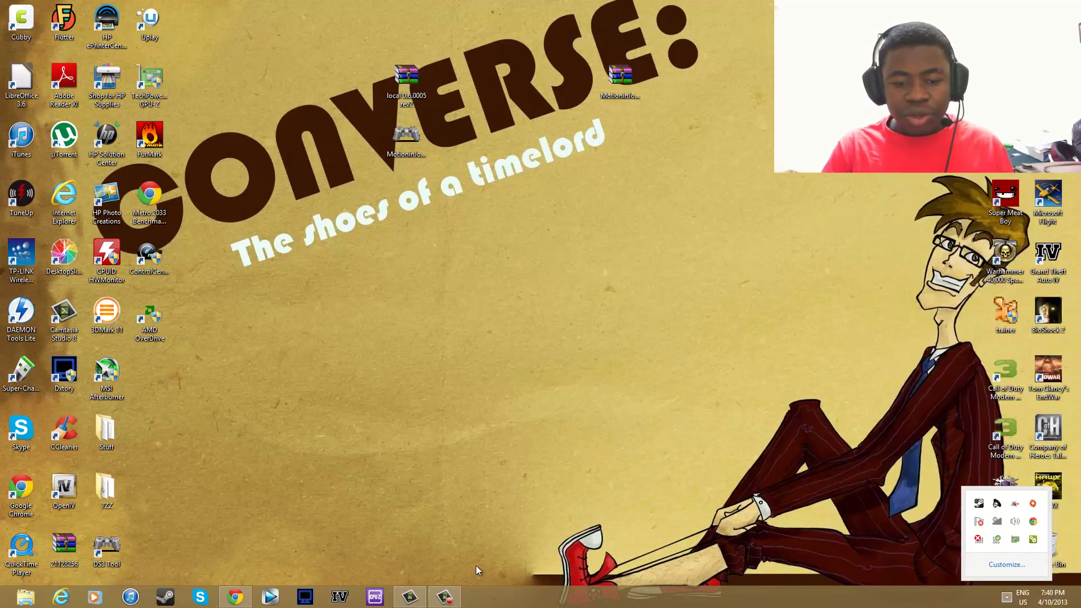
click(1007, 597)
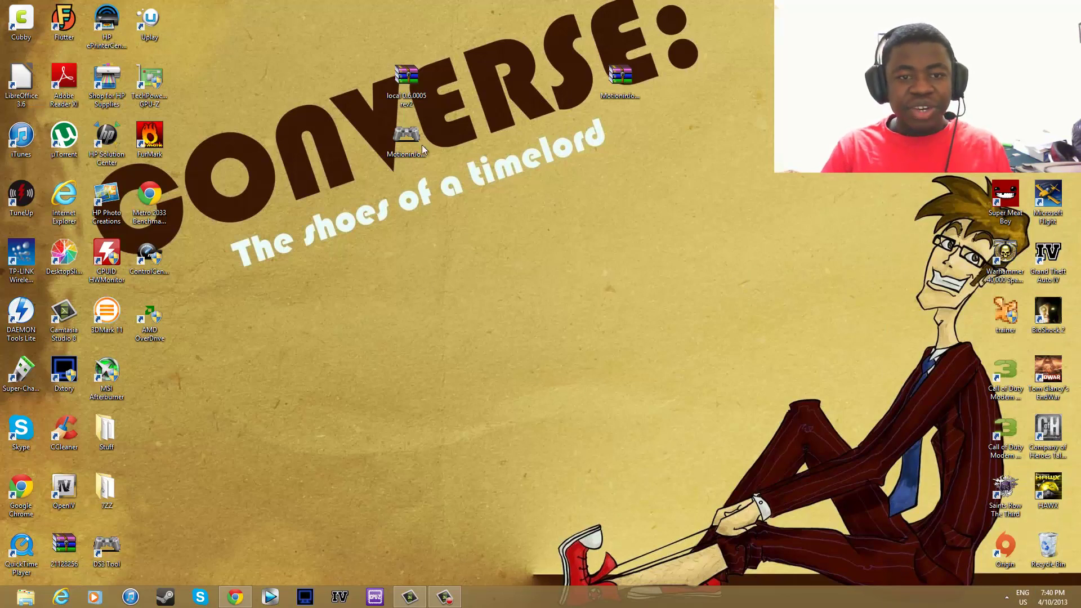
click(235, 598)
Scroll through the MotioninJoy download page listing the driver versions.
click(76, 7)
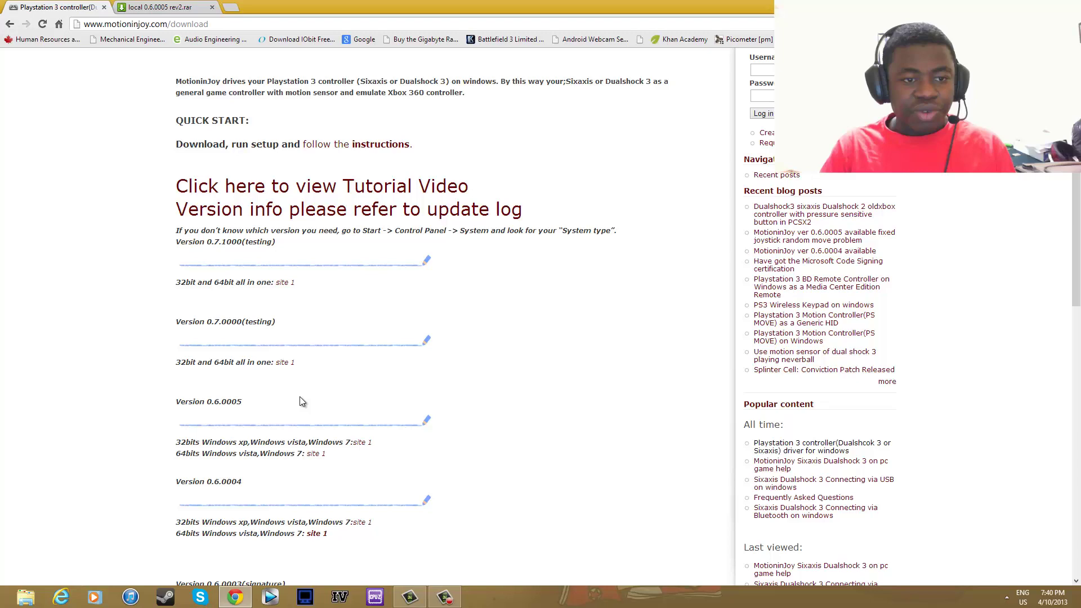
scroll(299, 396, up, 3)
scroll(465, 250, down, 3)
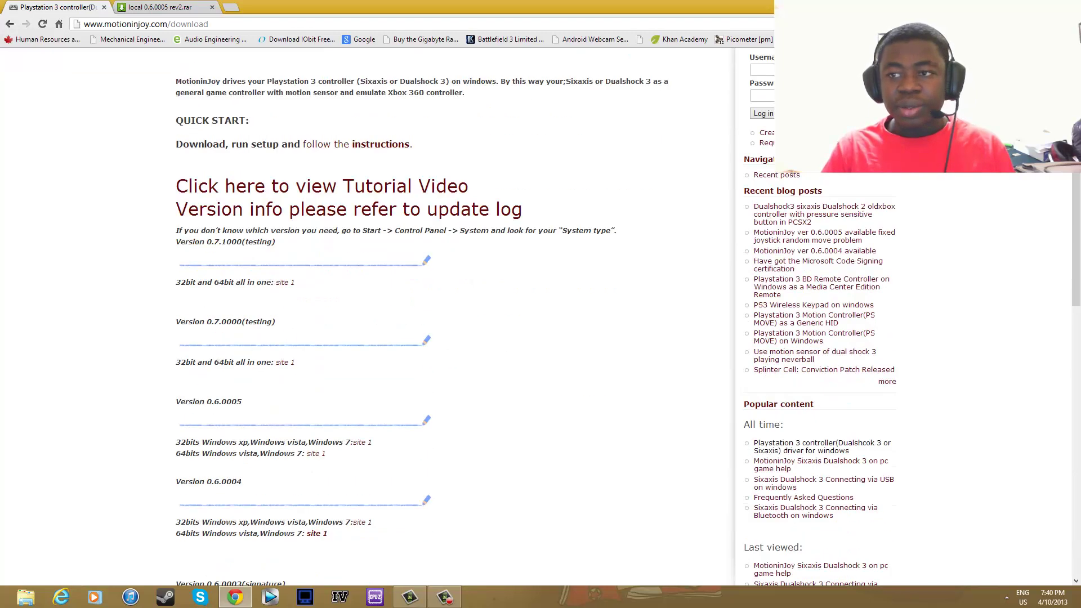
Review the MediaFire page for local 0.6.0005 rev2.rar, then minimize Chrome to the desktop.
key(super+d)
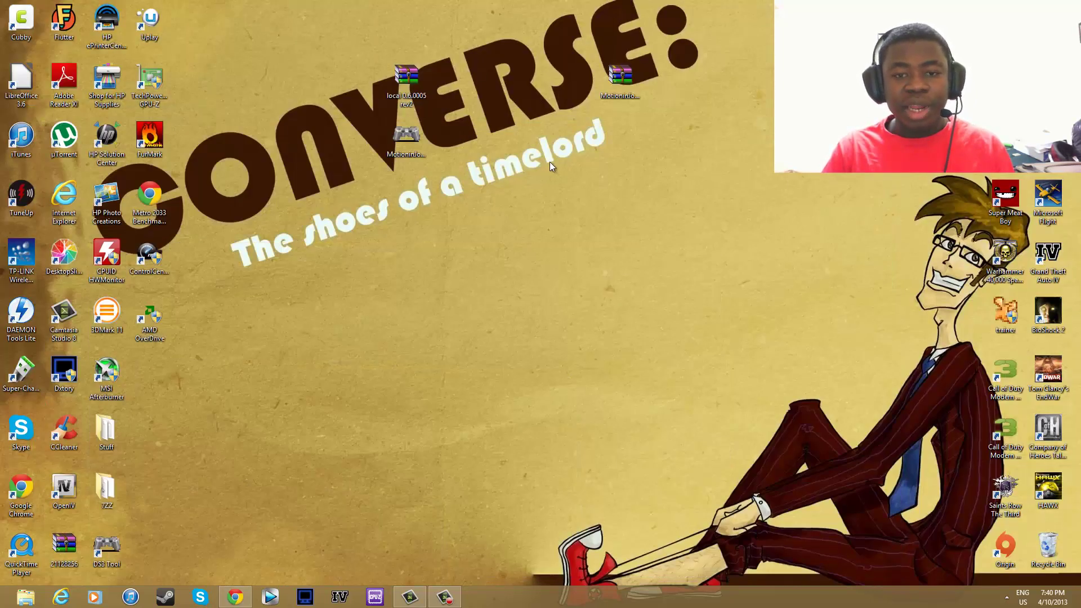
click(235, 597)
click(178, 7)
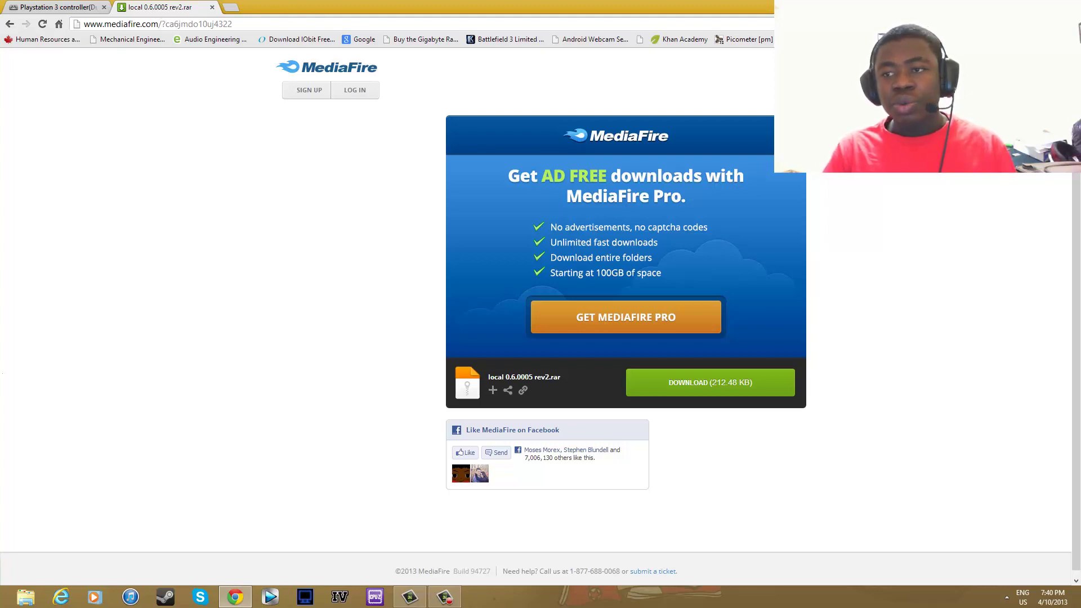
click(1013, 6)
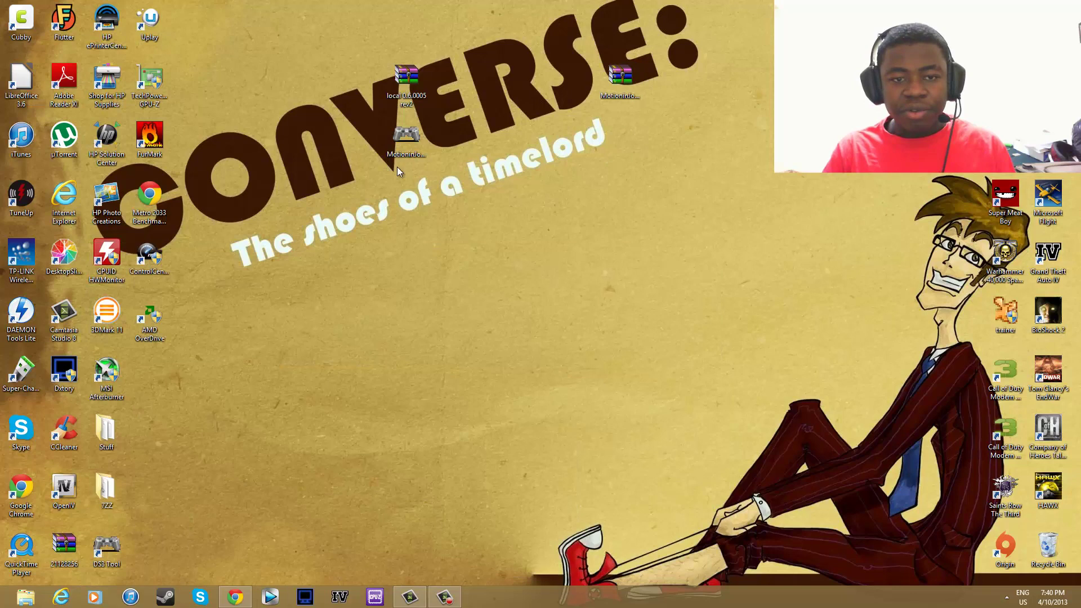
Move the MotioninJoy and local 0.6.0005 rev2 archive icons apart, then open File Explorer at Libraries.
drag(572, 105, 577, 124)
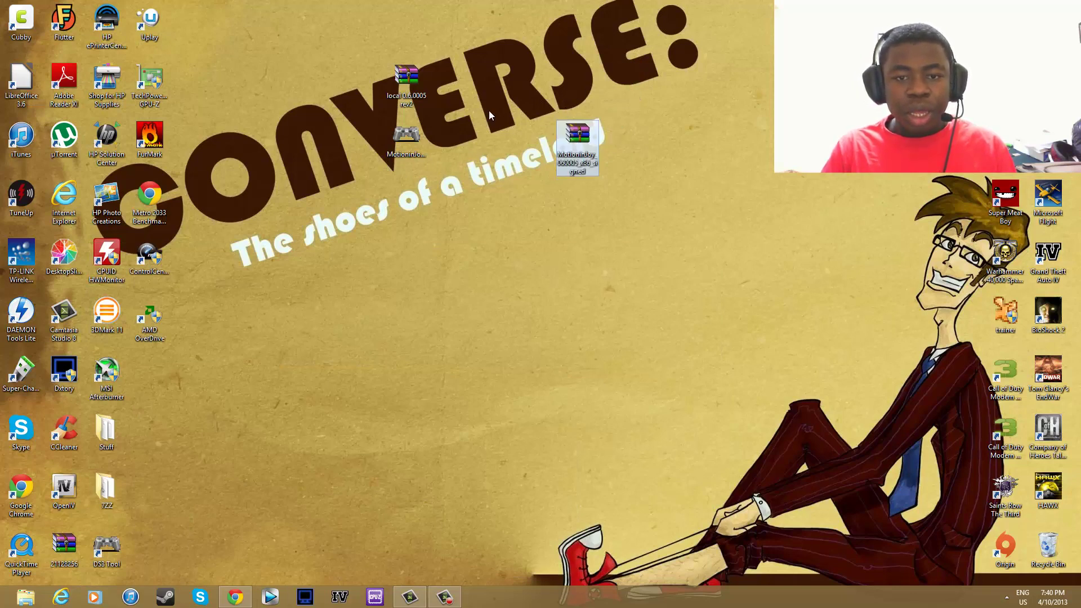
drag(411, 84, 667, 85)
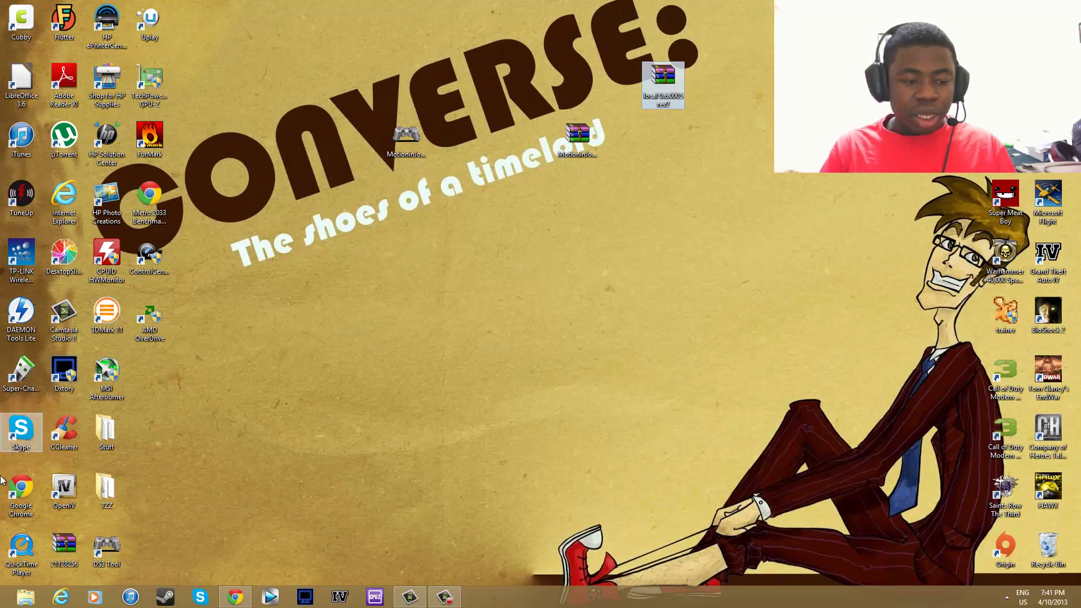
click(25, 596)
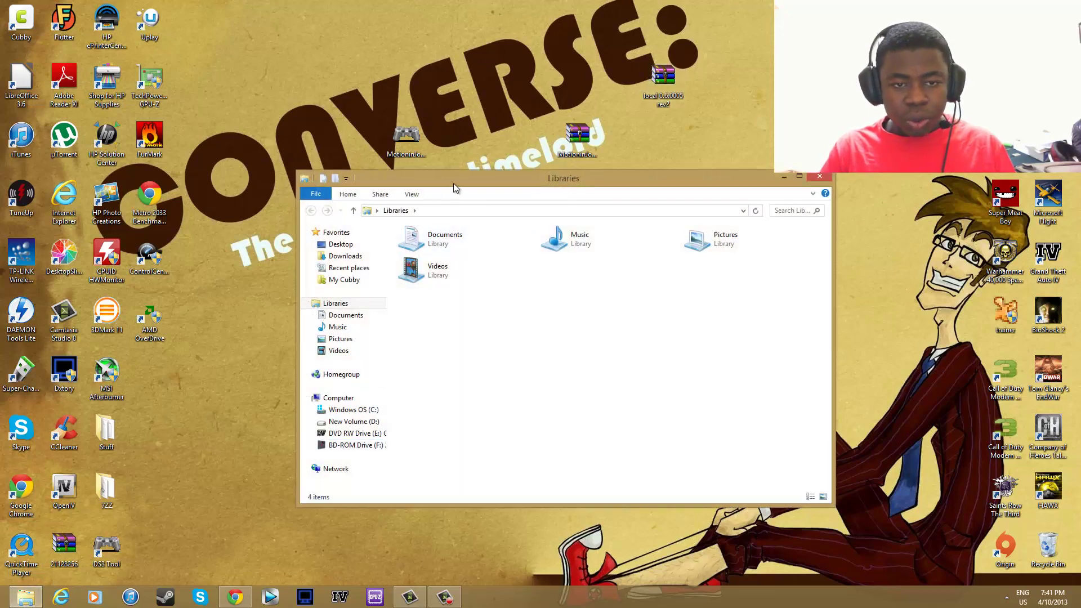
Maximize Explorer and browse into the C: drive, briefly checking Program Files.
drag(454, 183, 529, 1)
click(59, 224)
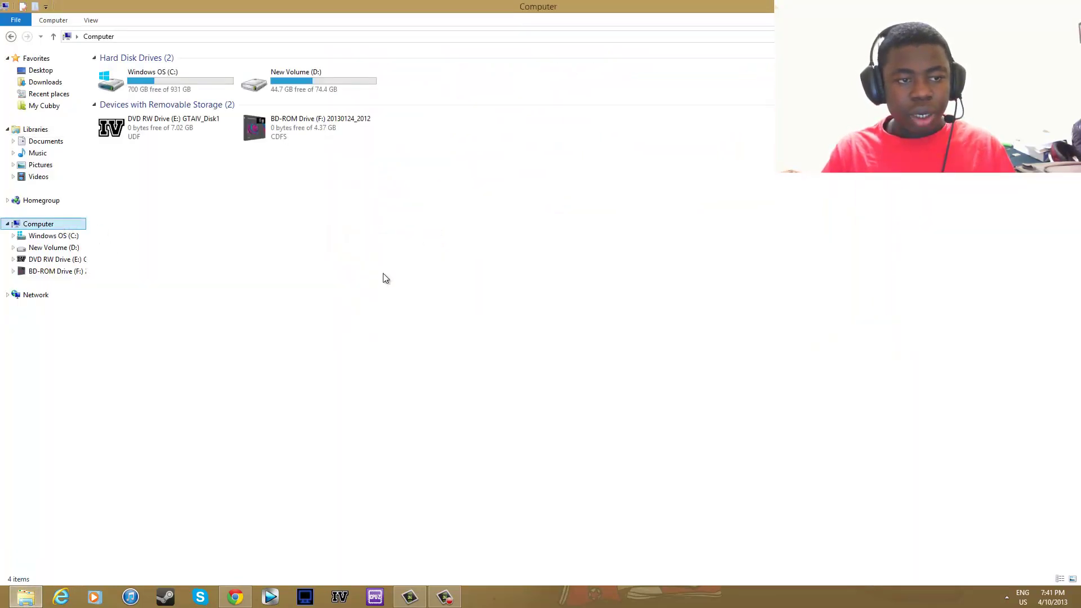
double_click(169, 85)
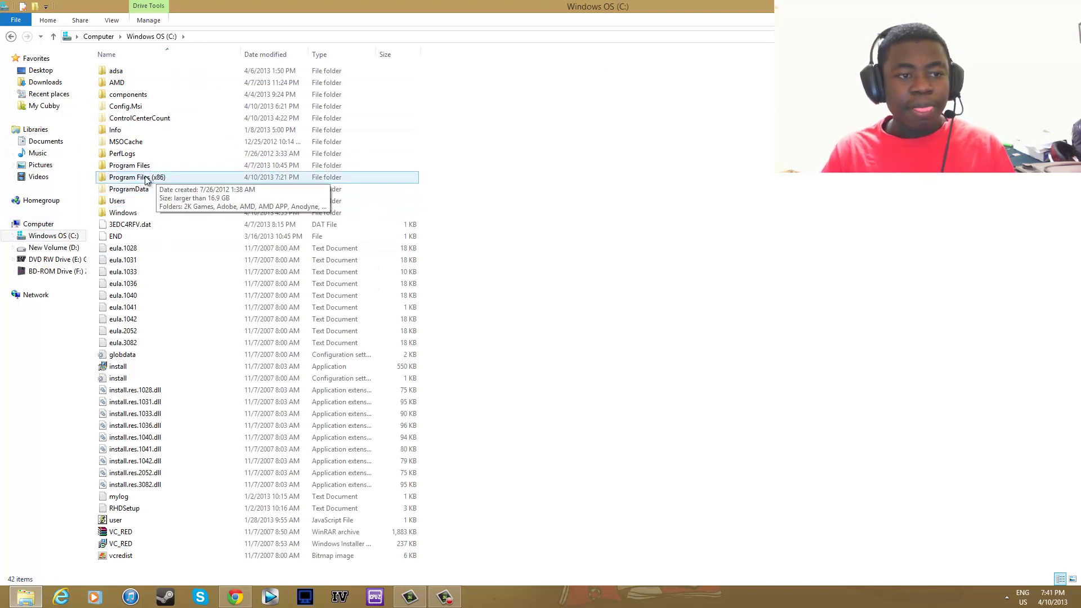
double_click(145, 166)
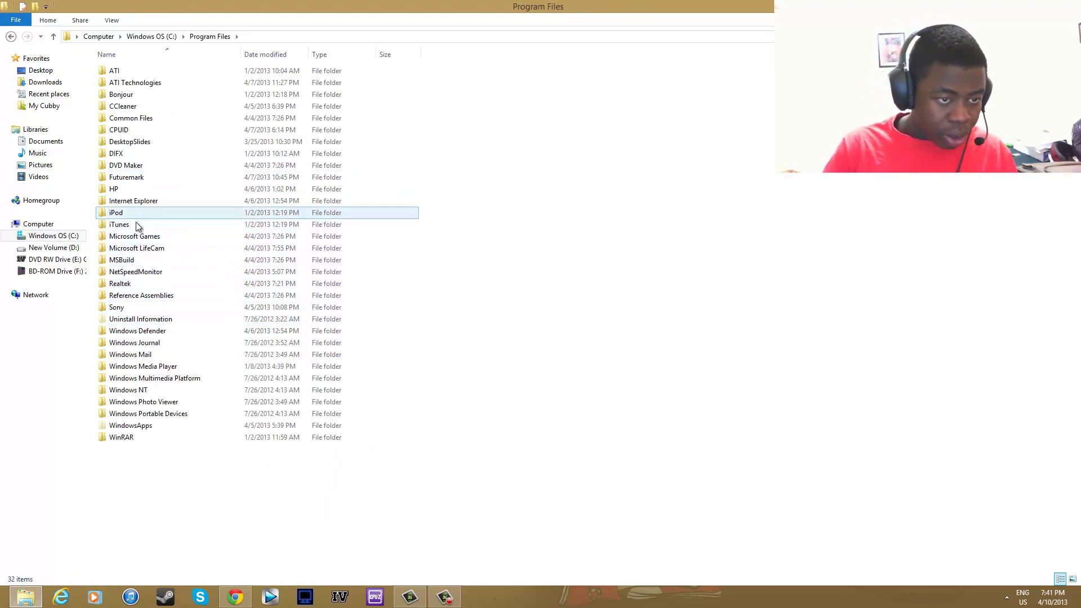
click(137, 248)
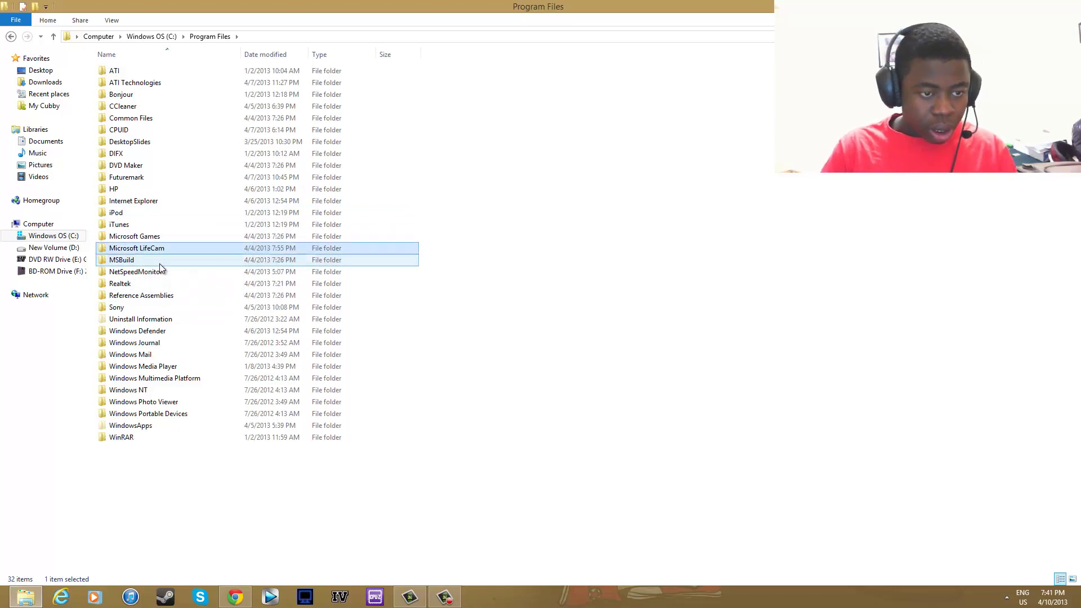
click(136, 237)
click(11, 36)
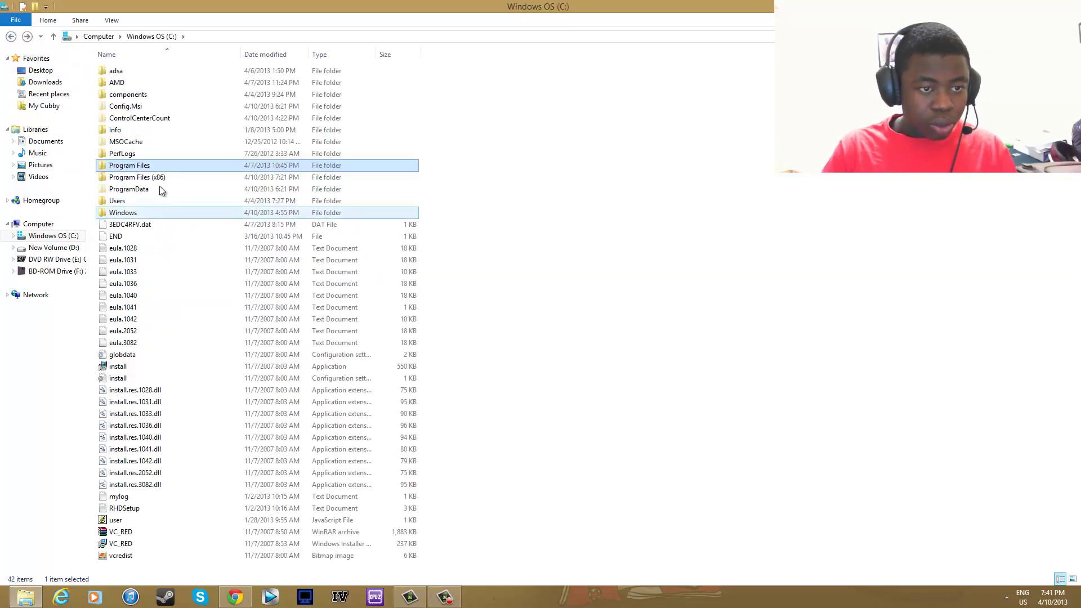
Open Program Files (x86) > MotioninJoy > ds3 and restore the window to a smaller size.
double_click(156, 179)
key(m)
key(m)
key(m)
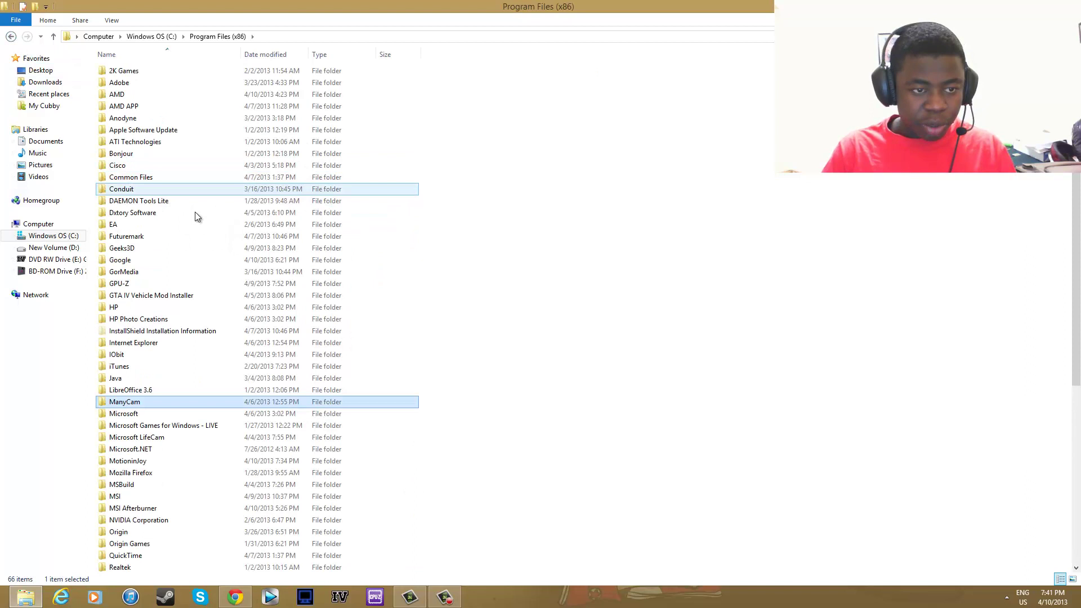
double_click(151, 461)
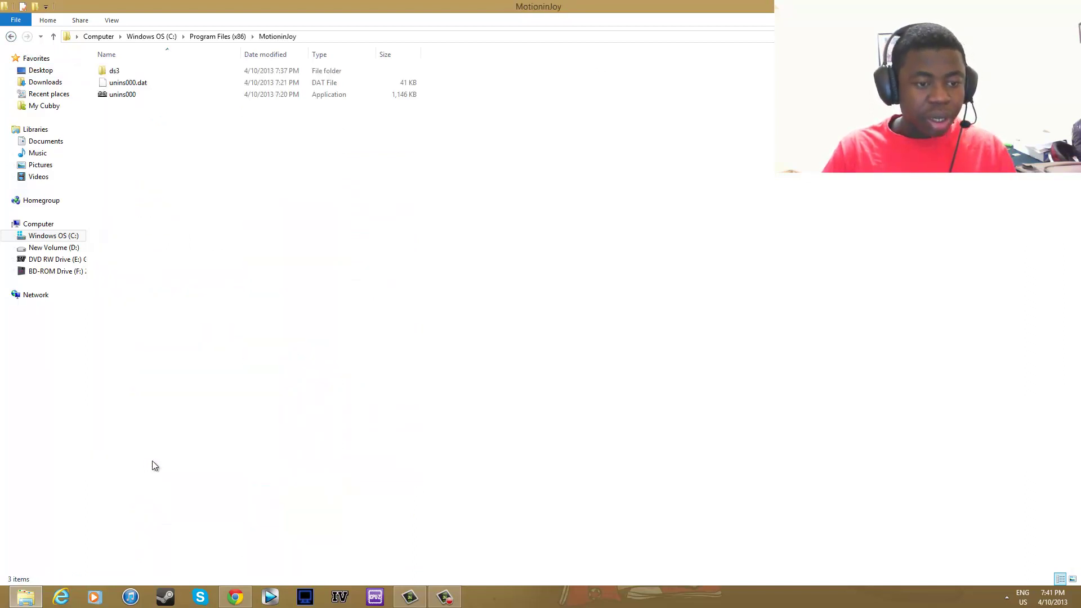
click(133, 71)
double_click(132, 71)
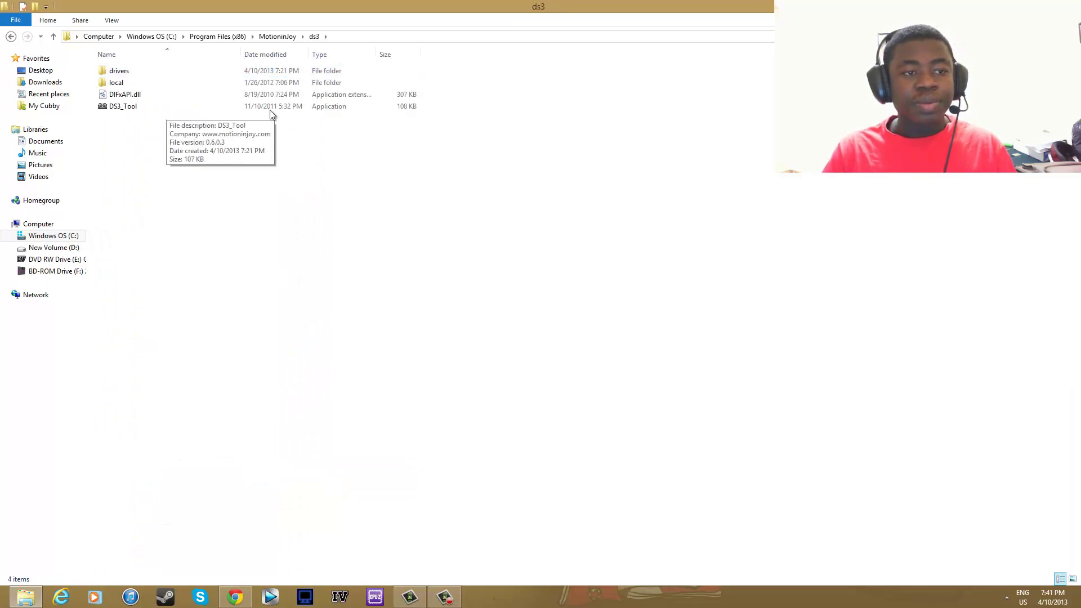
drag(269, 7, 160, 118)
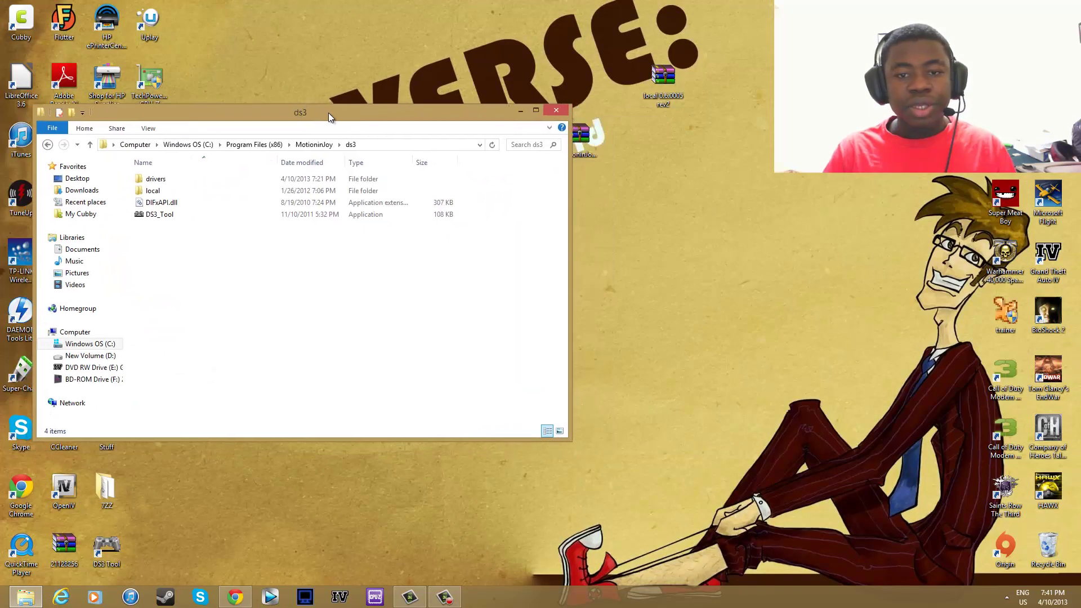
Delete the old local folder from ds3, confirming the prompt.
click(174, 191)
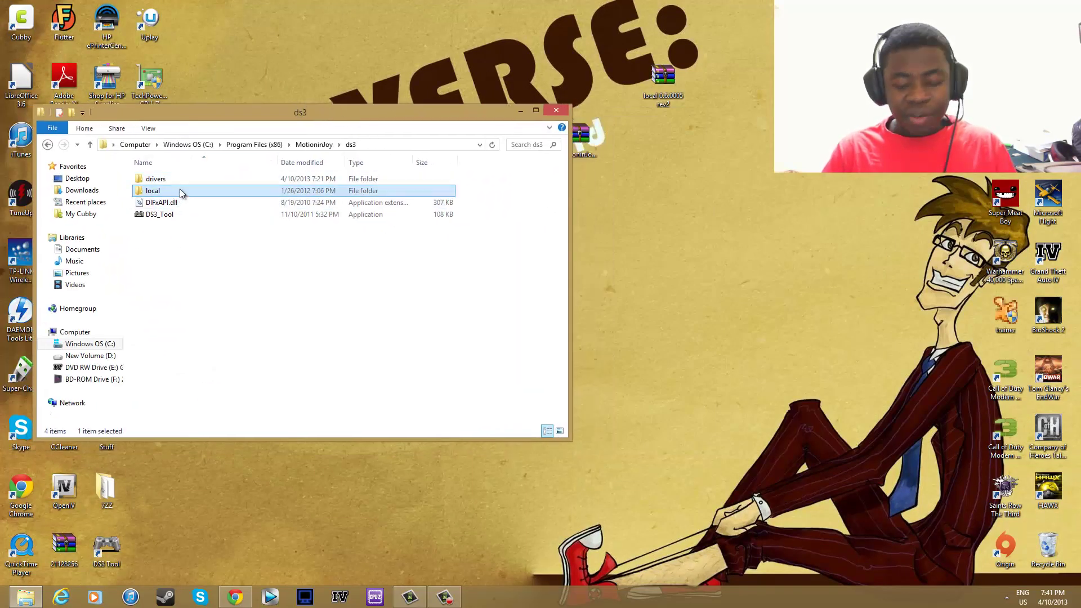
key(Delete)
key(Return)
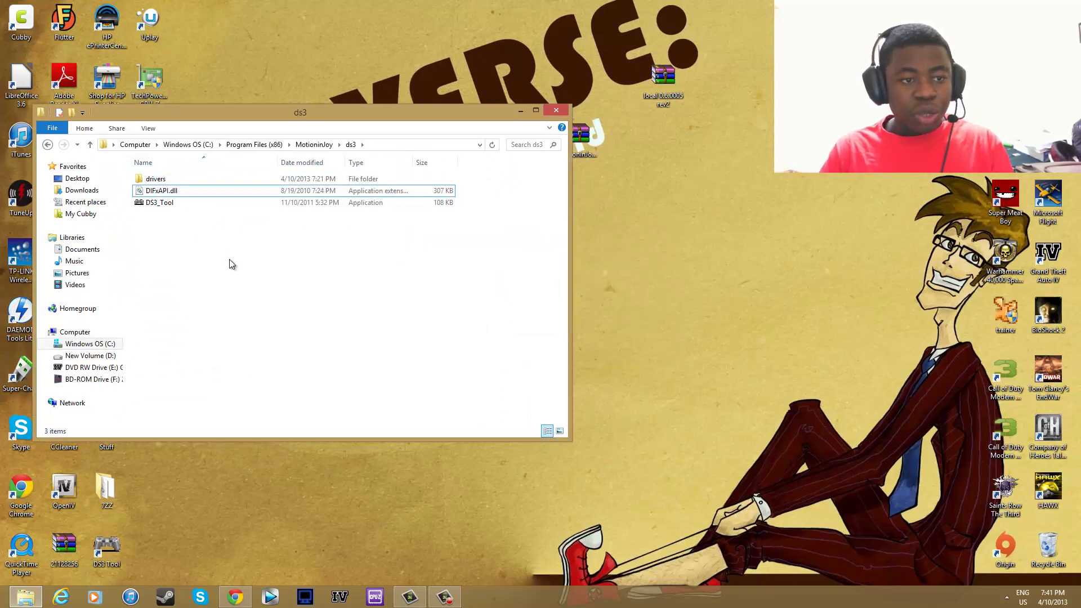
Clear the file selection and move the Explorer window aside.
click(176, 180)
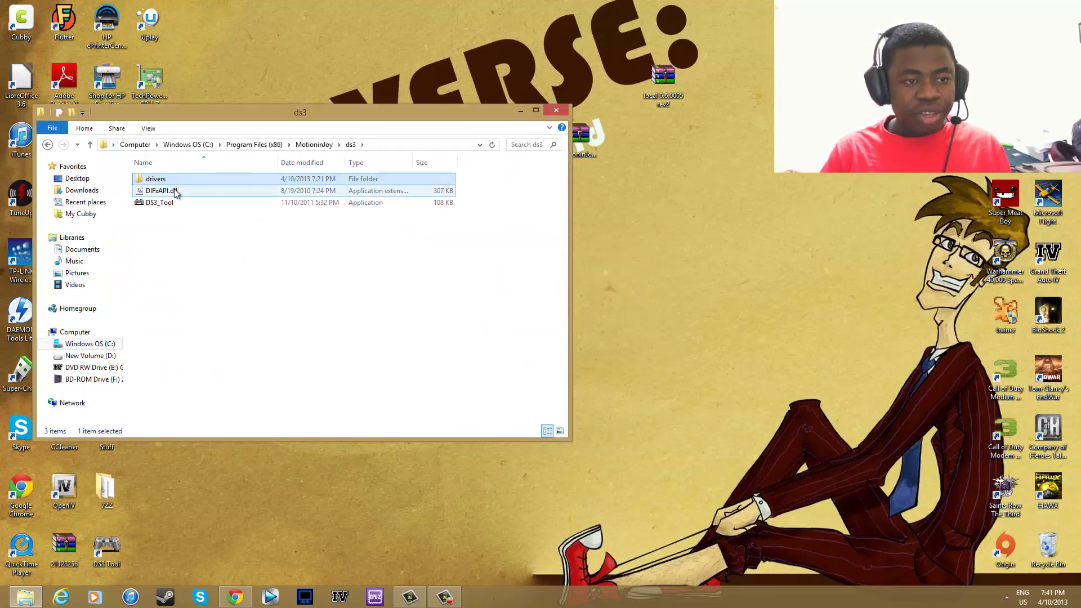
click(175, 202)
click(195, 262)
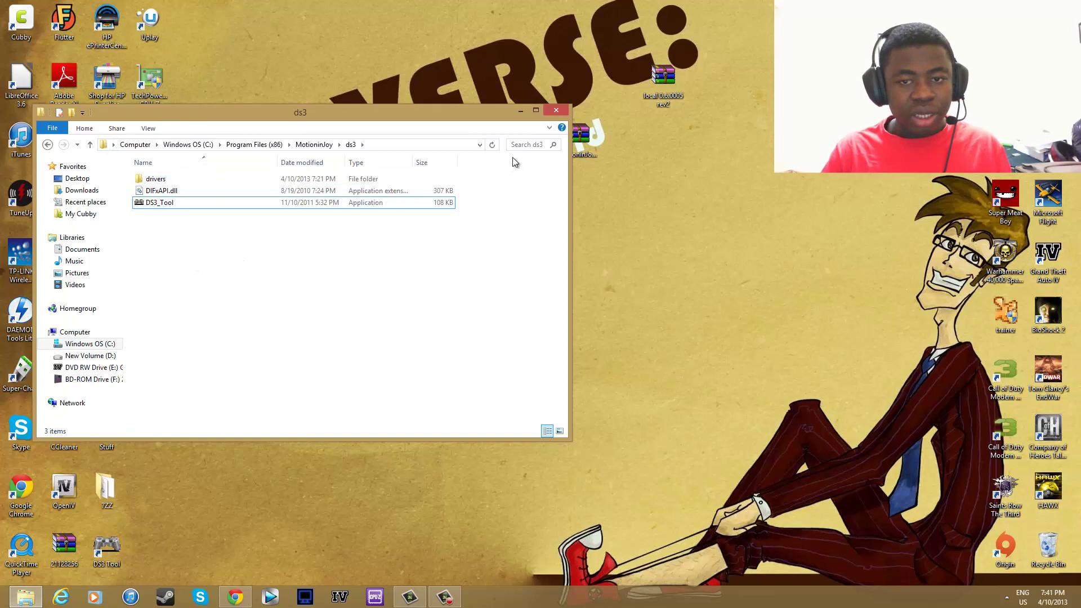
drag(465, 125, 438, 152)
Open local 0.6.0005 rev2.rar in WinRAR and drag its local folder into ds3, granting administrator permission.
double_click(663, 79)
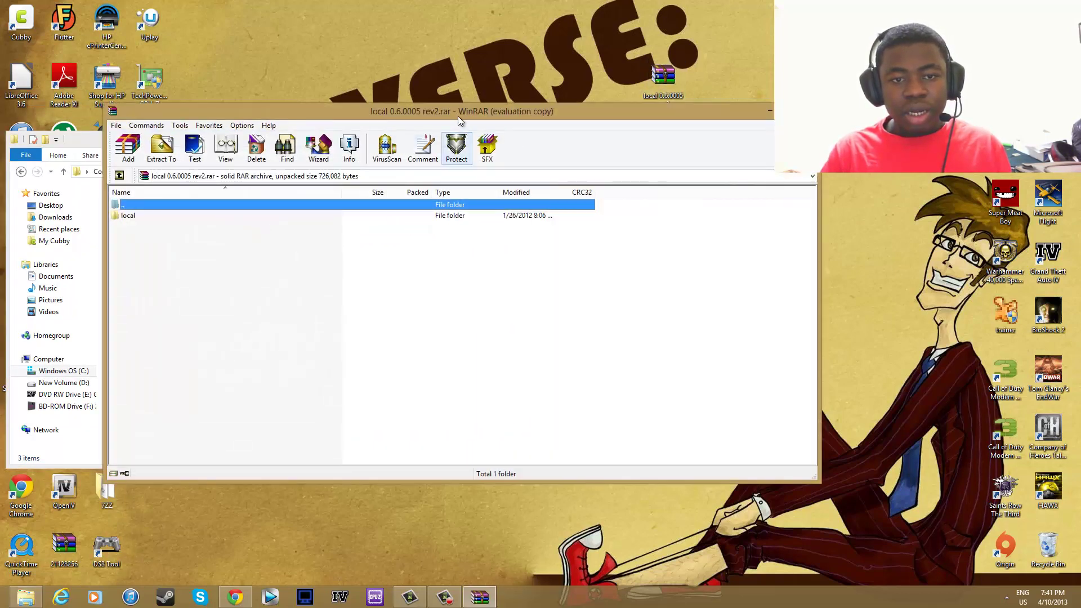
drag(462, 111, 1080, 180)
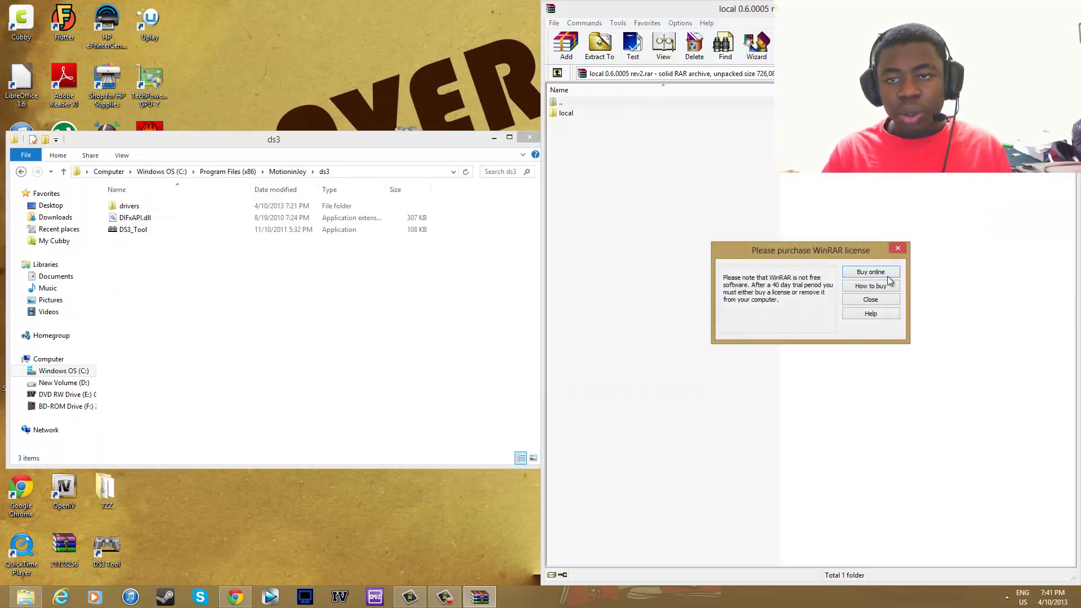
click(869, 299)
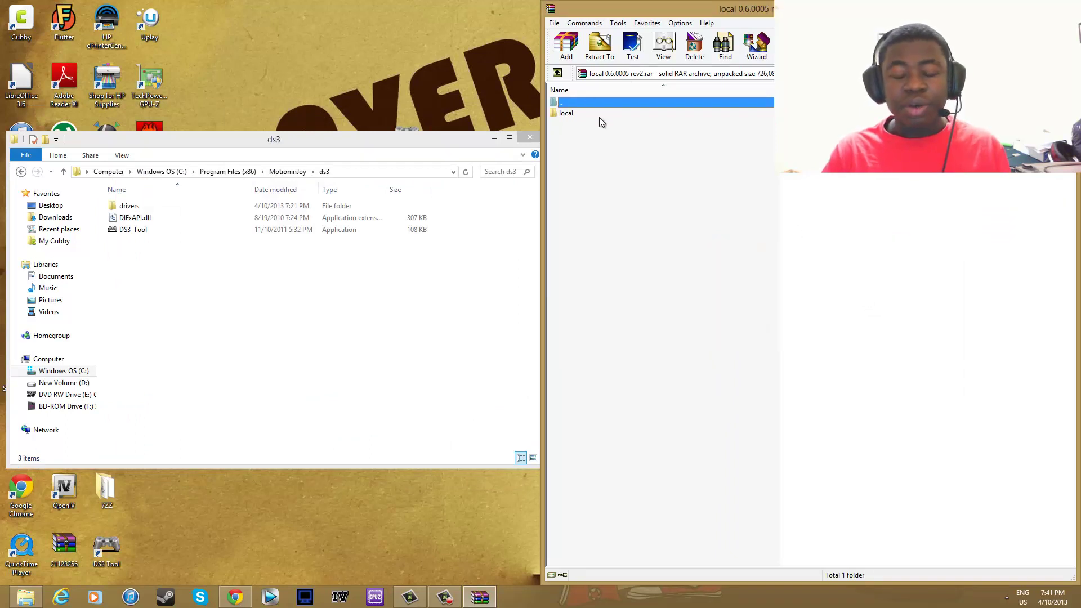
drag(741, 9, 767, 65)
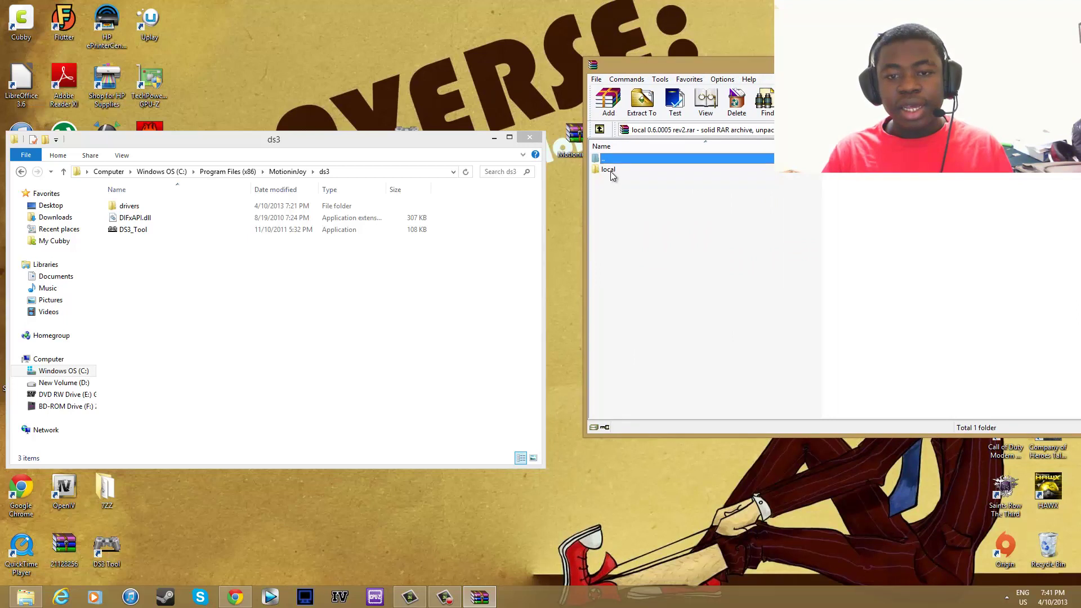
drag(610, 170, 304, 217)
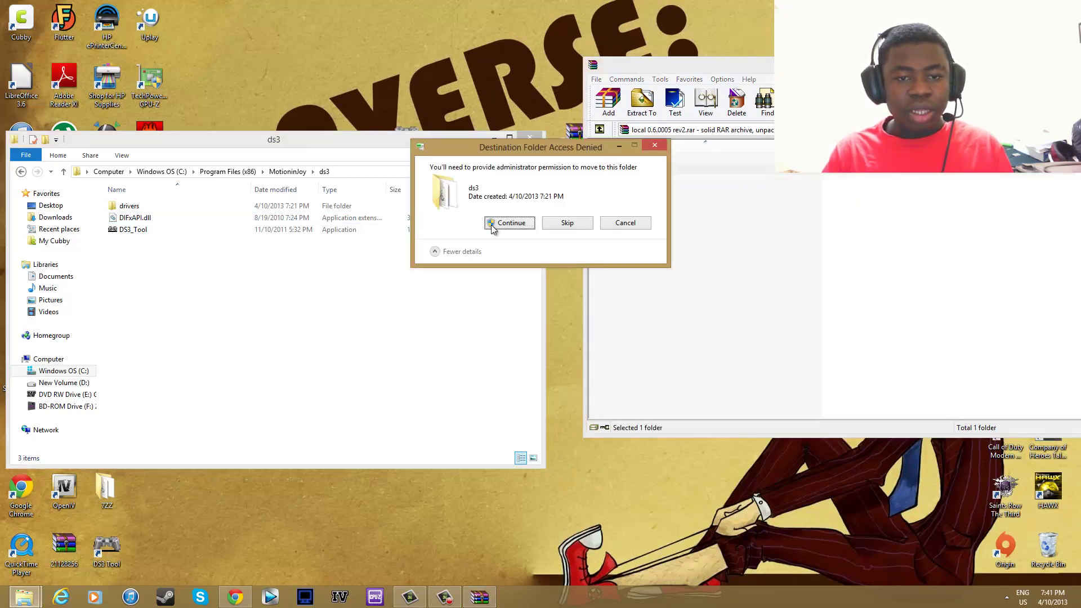
click(507, 224)
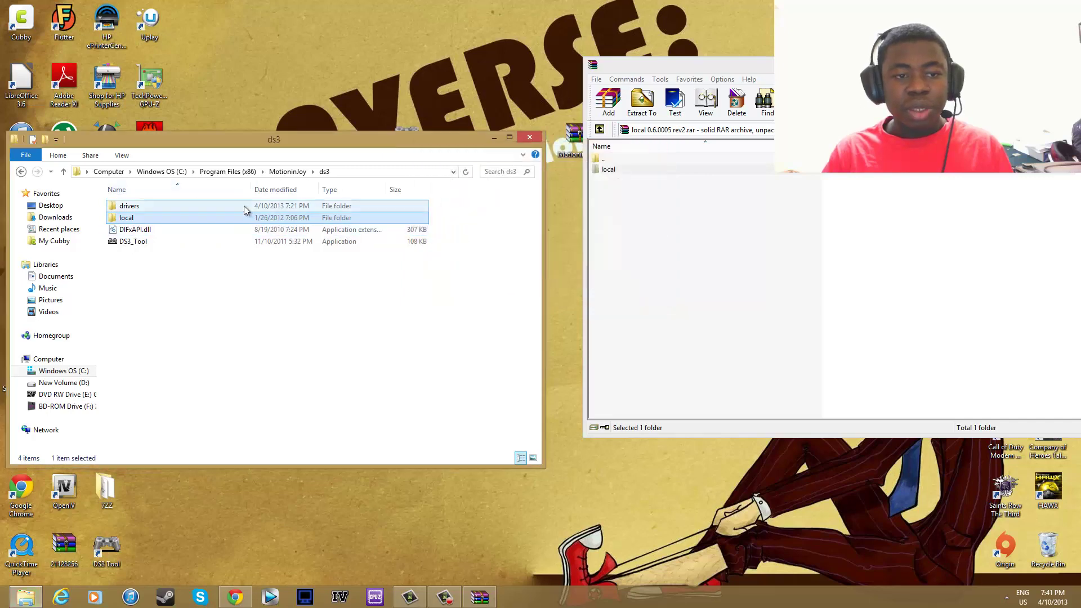
Close the ds3 Explorer window and the WinRAR archive window.
click(203, 321)
click(529, 137)
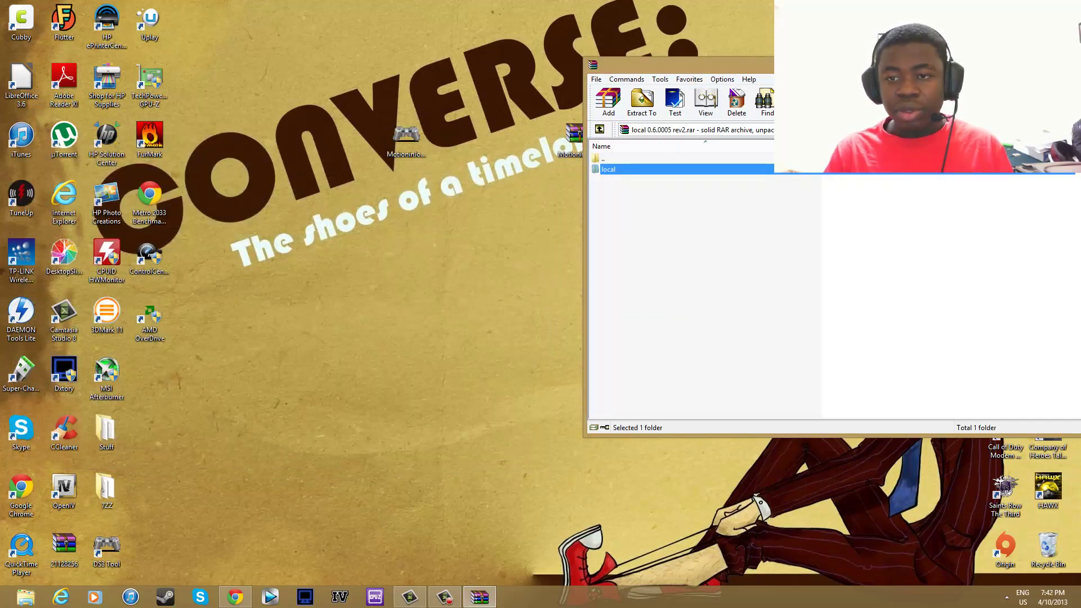
drag(647, 65, 186, 91)
key(alt+F4)
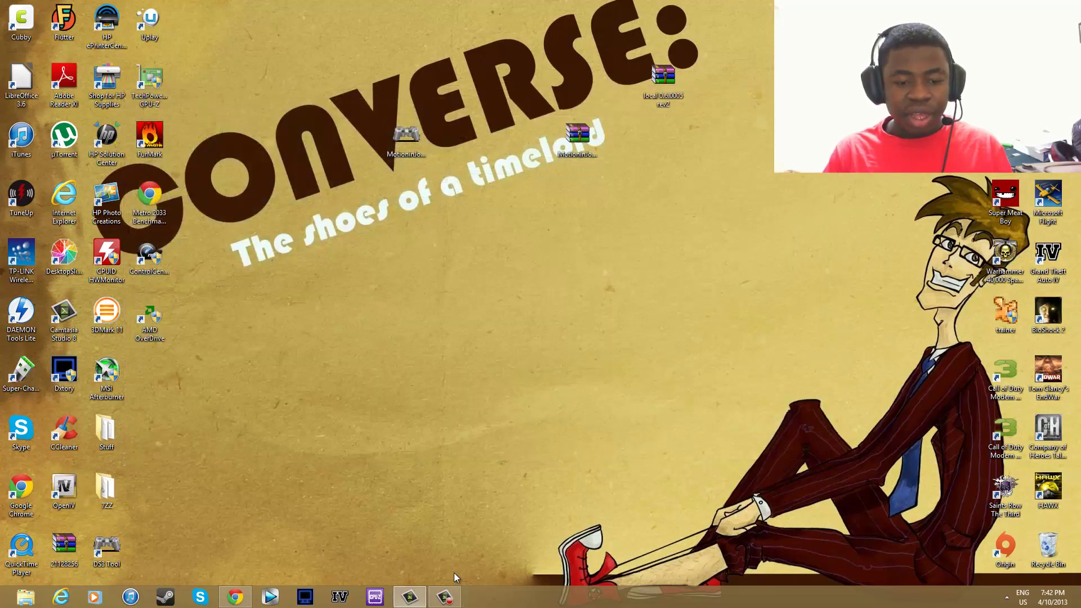
Launch DS3 Tool and reload its Local page until the offline quick-config page appears.
double_click(107, 546)
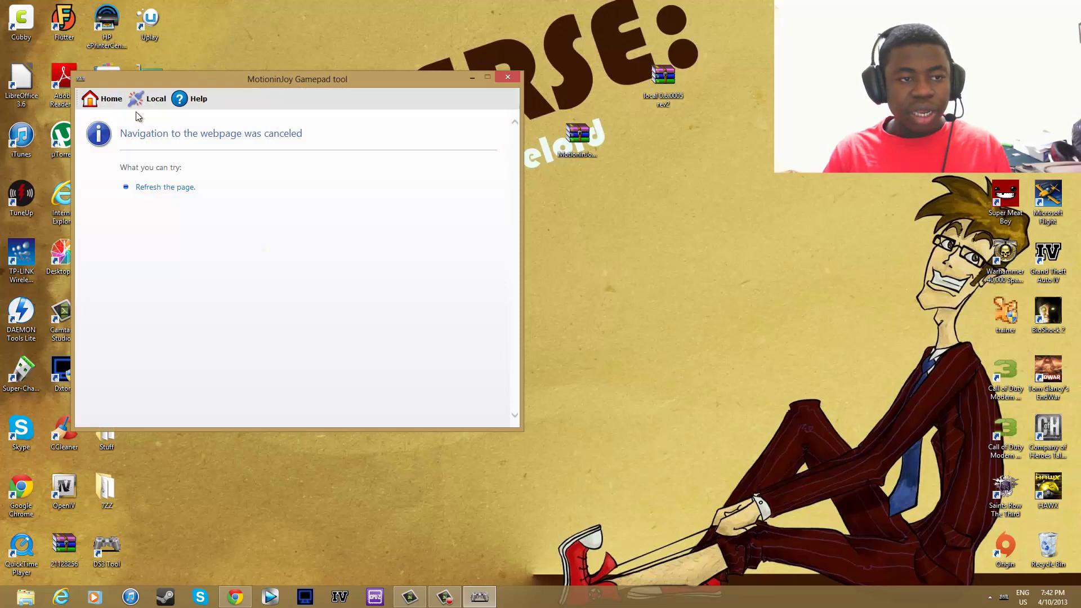
click(143, 98)
click(115, 103)
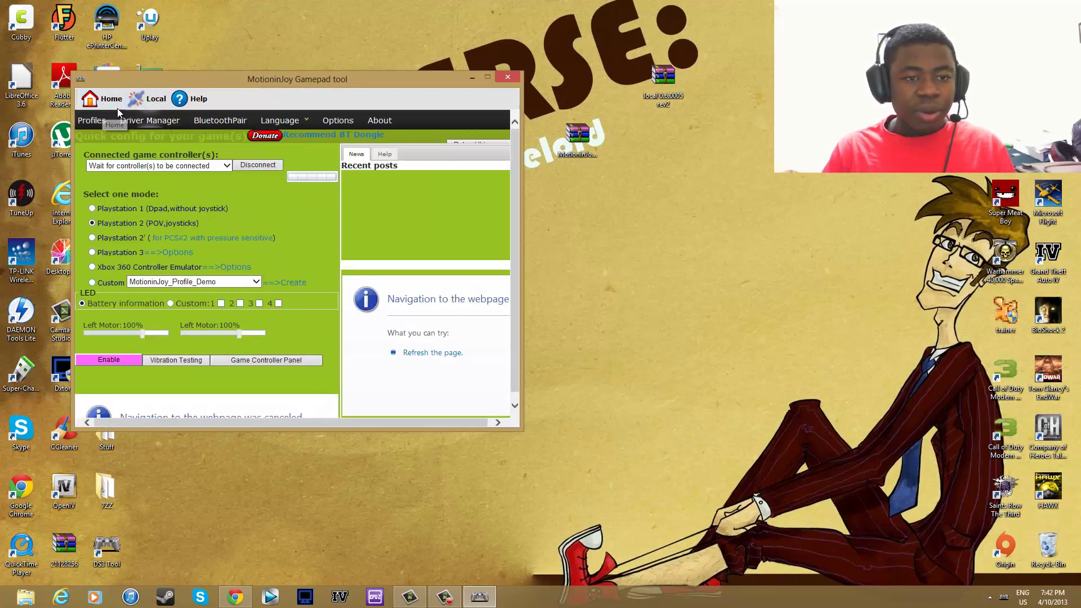
click(990, 597)
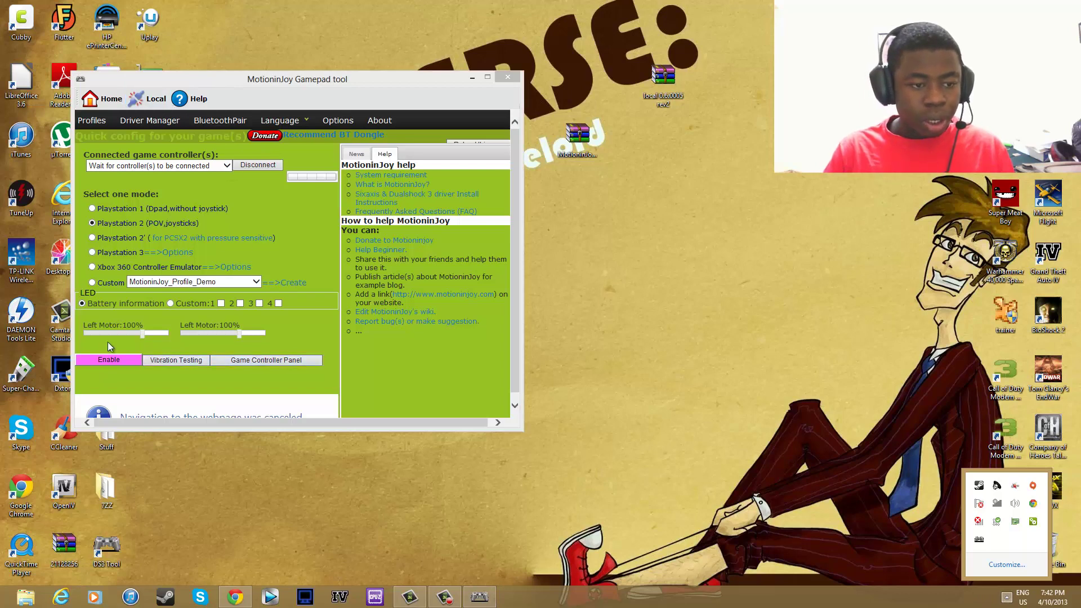
click(101, 115)
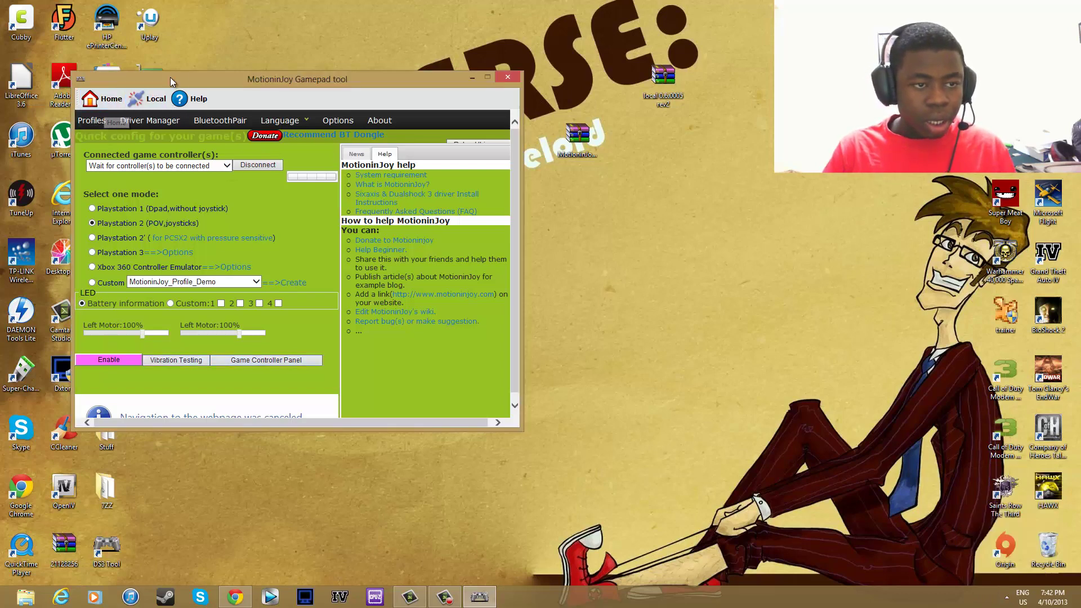
drag(173, 83, 424, 39)
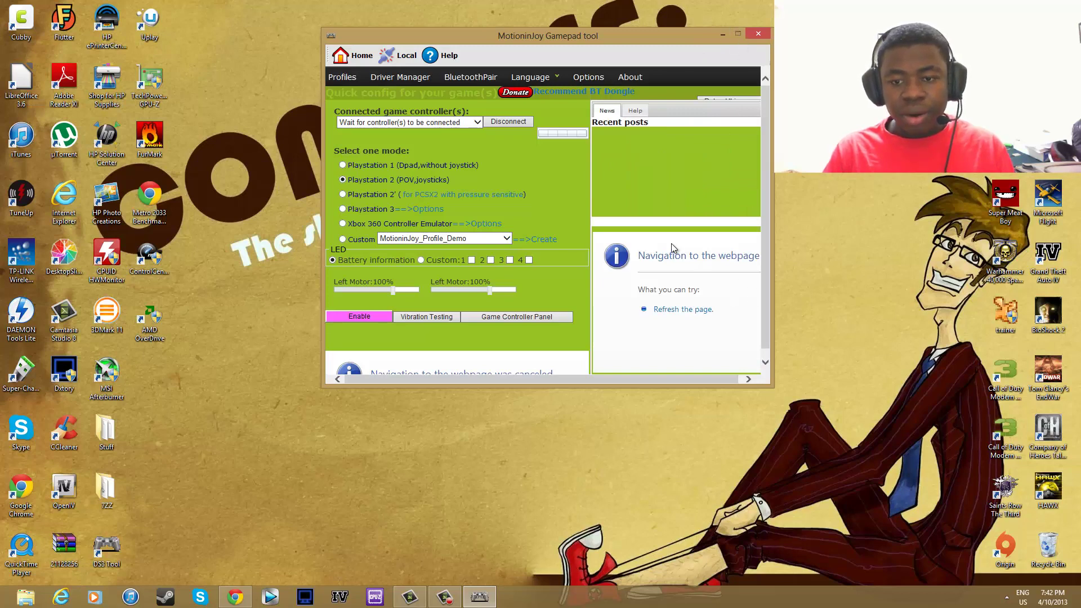
drag(639, 257, 760, 256)
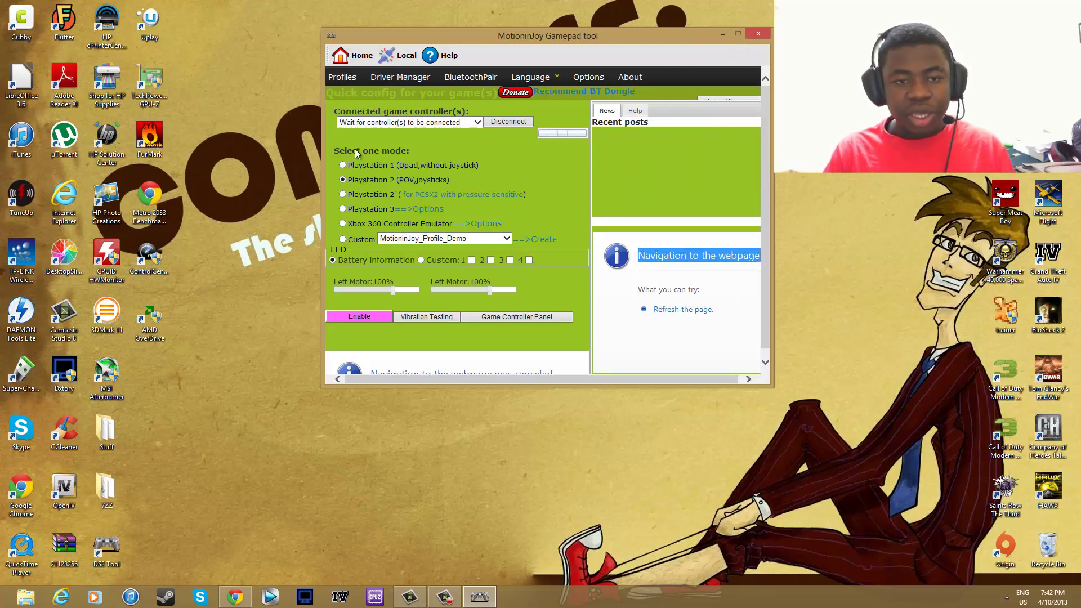
click(396, 59)
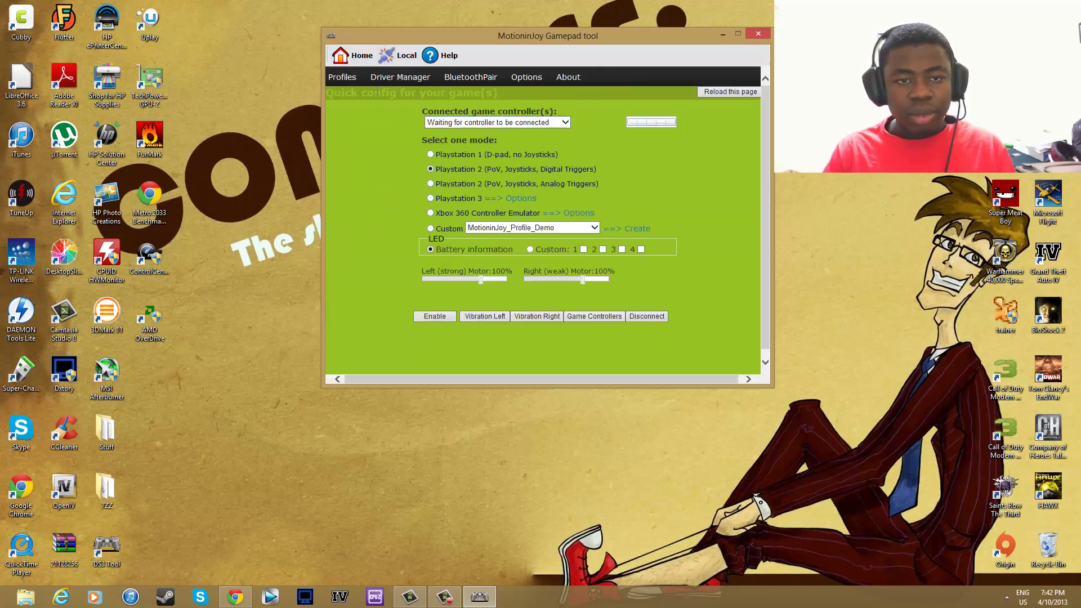
Restart DS3 Tool, load the offline Local quick-config page, and move the window right.
key(alt+F4)
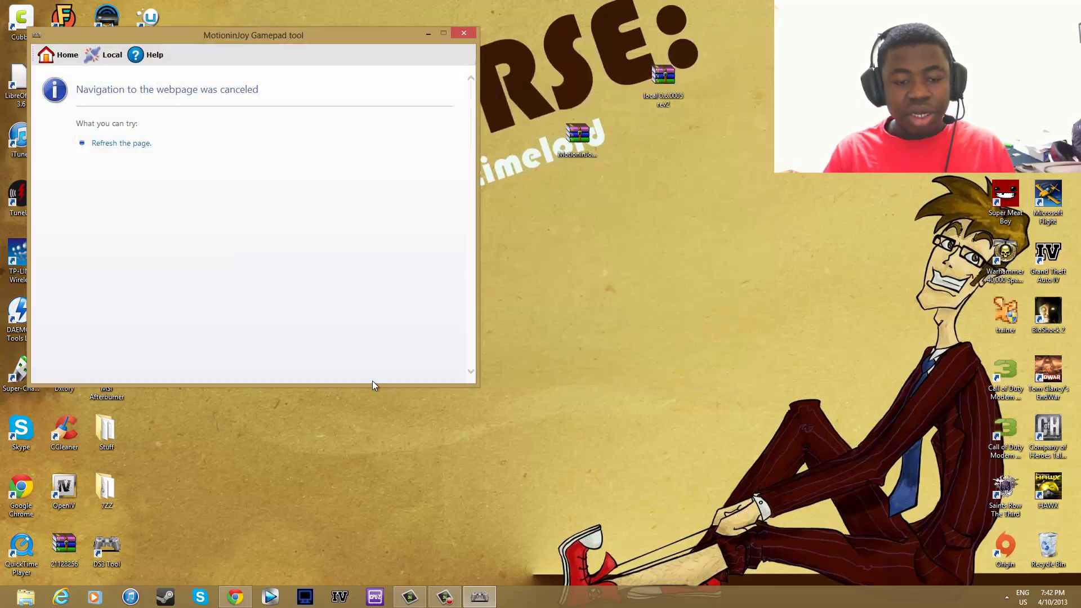
click(117, 55)
click(116, 55)
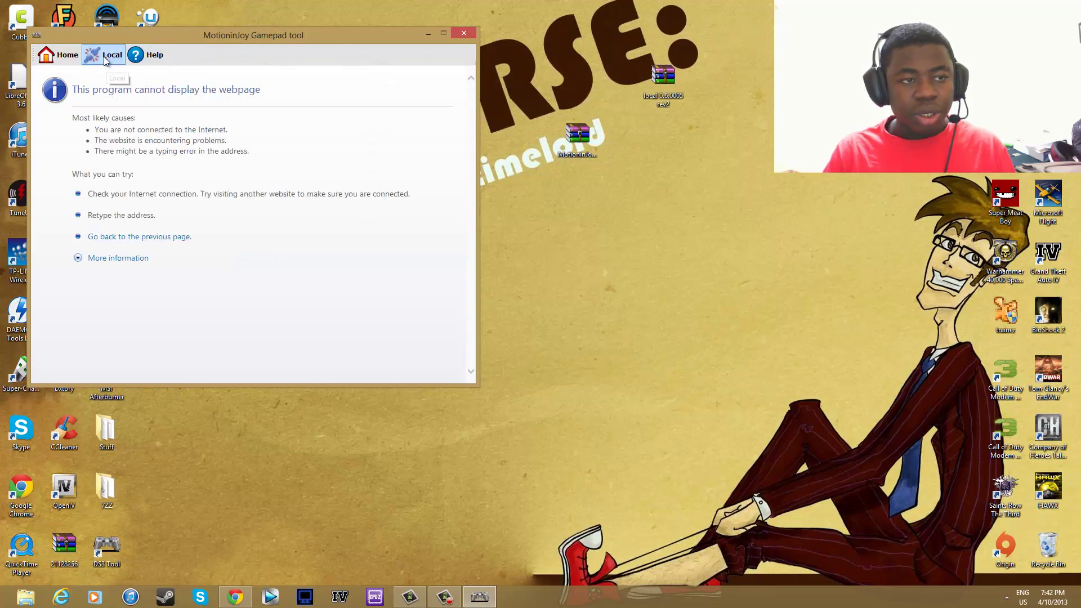
drag(167, 38, 474, 9)
Verify the Driver Manager, BluetoothPair, Options and Home pages load offline.
click(394, 48)
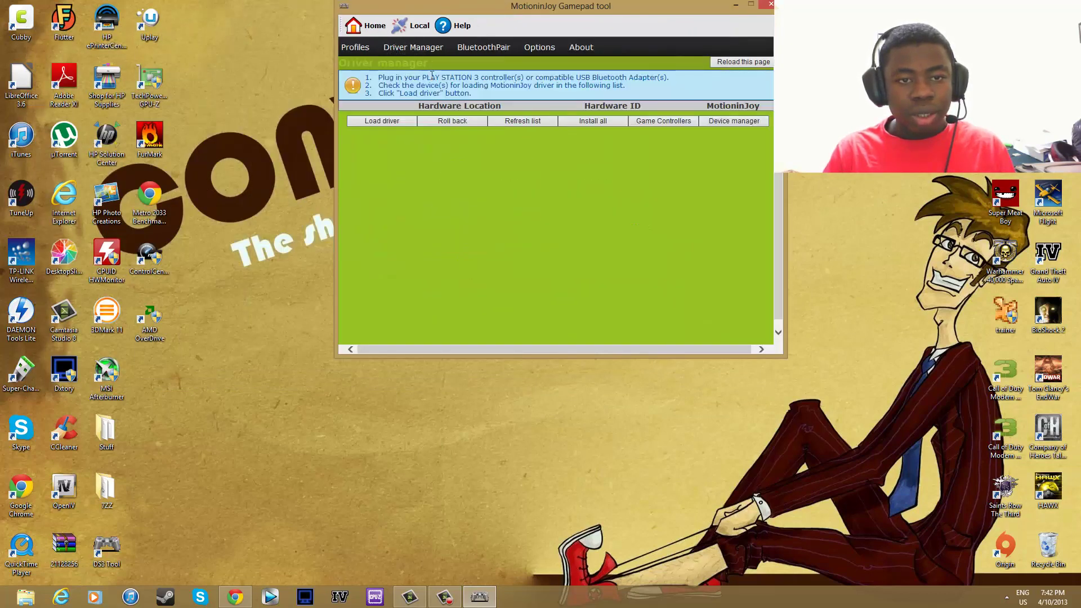
click(471, 52)
click(532, 49)
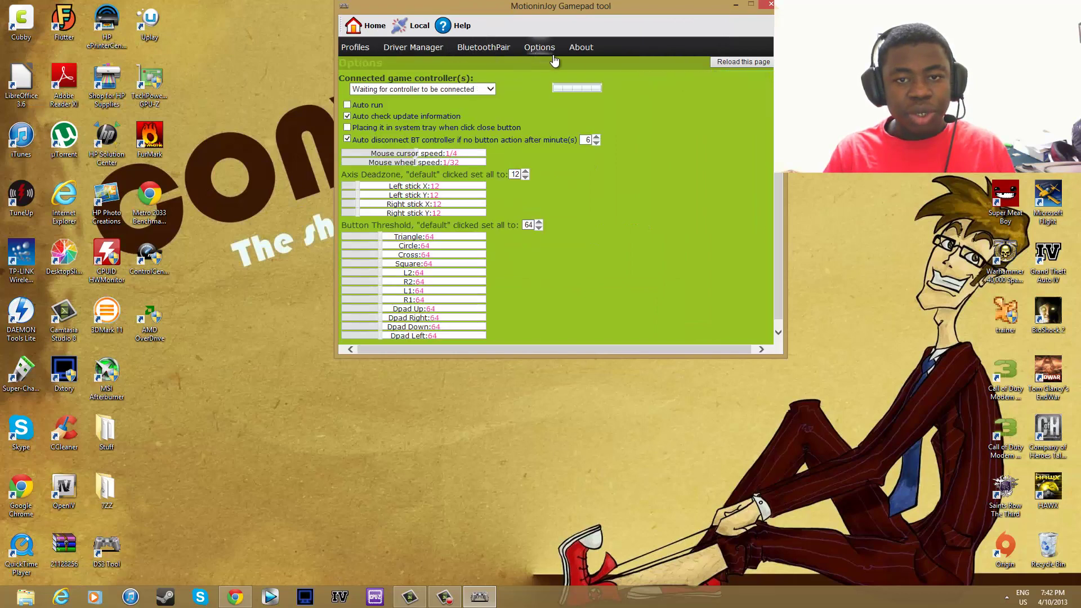
click(433, 51)
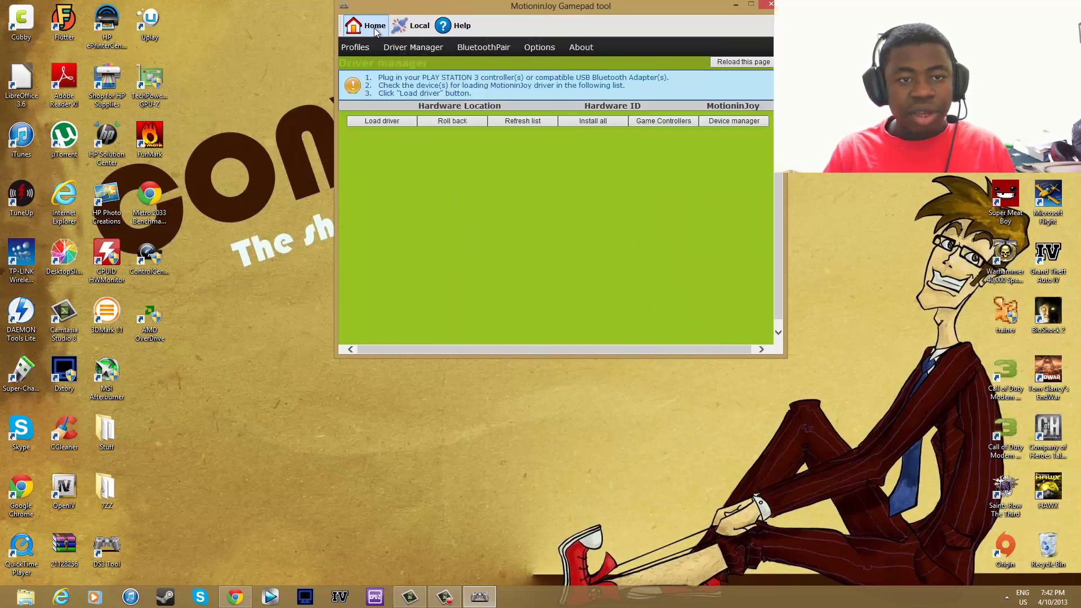
click(375, 28)
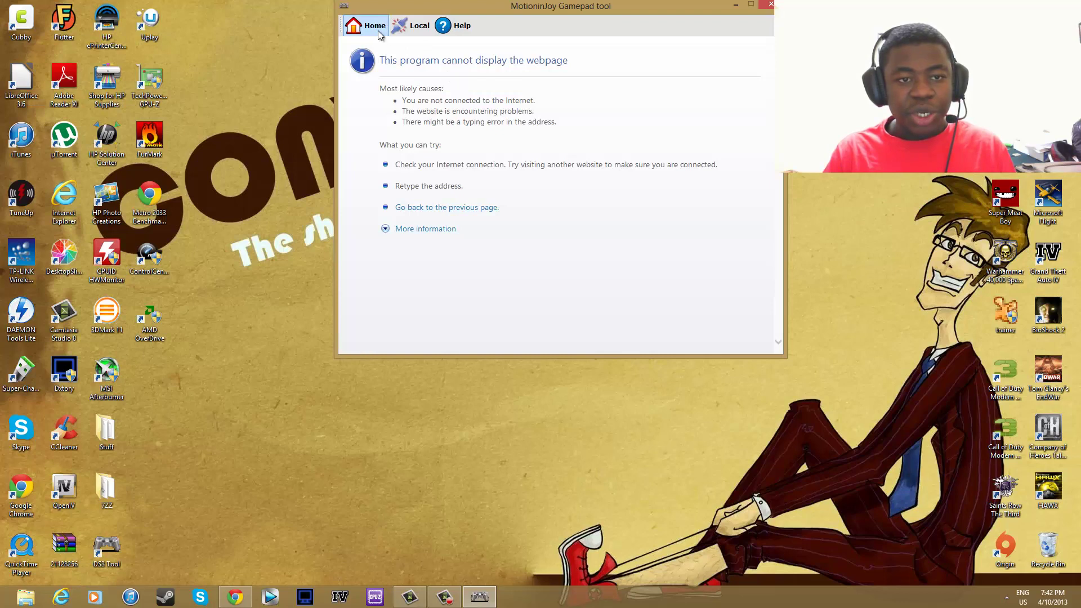
click(378, 32)
Cycle through BluetoothPair, Home, Local, Help and Driver Manager, ending on Options (deadzones 12, thresholds 64).
click(483, 47)
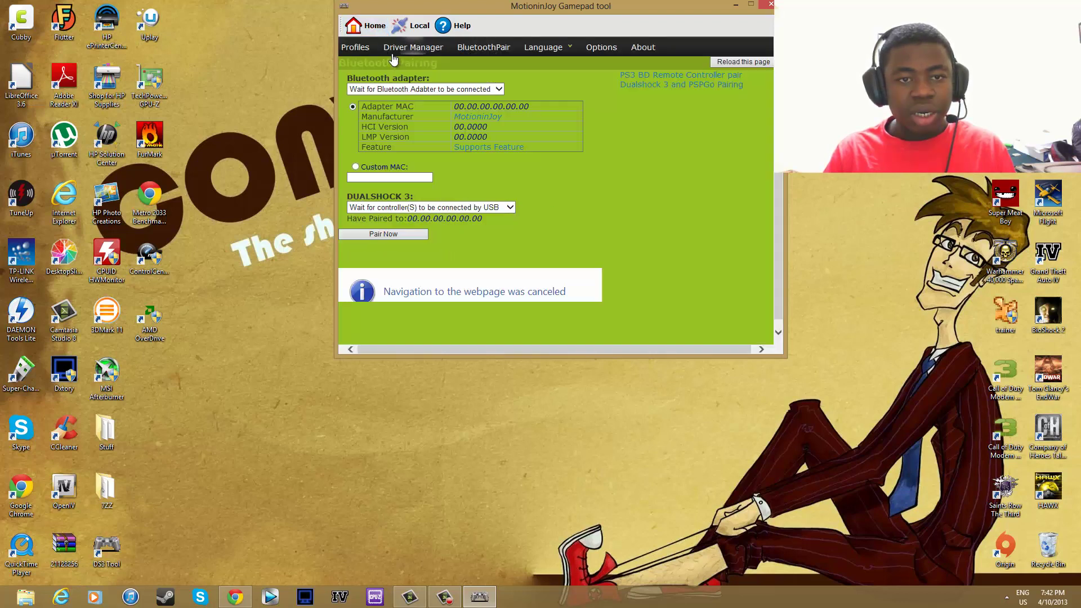
click(414, 49)
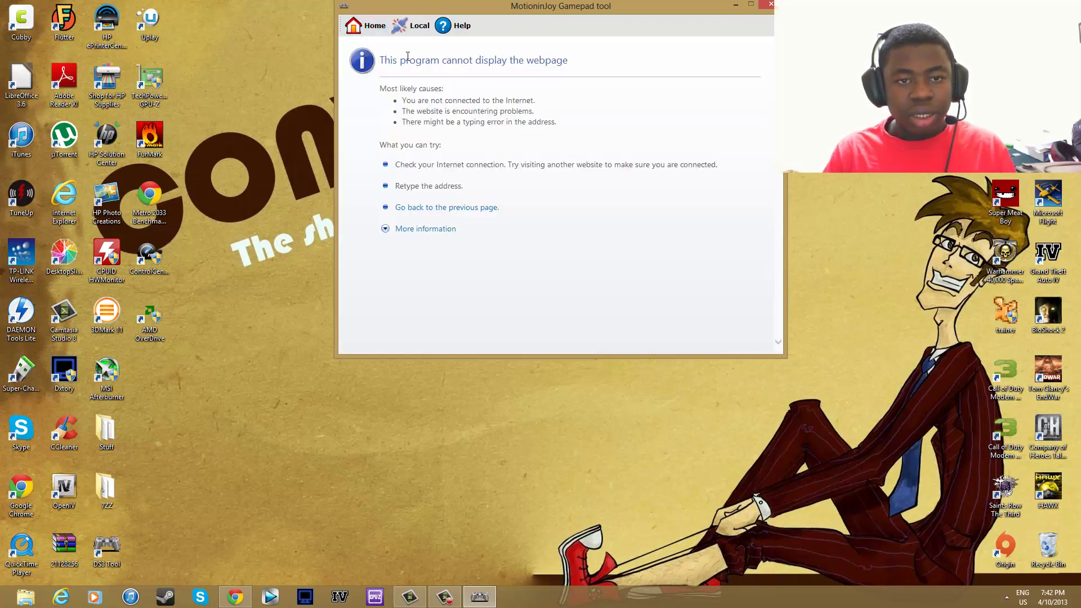
click(376, 34)
click(417, 46)
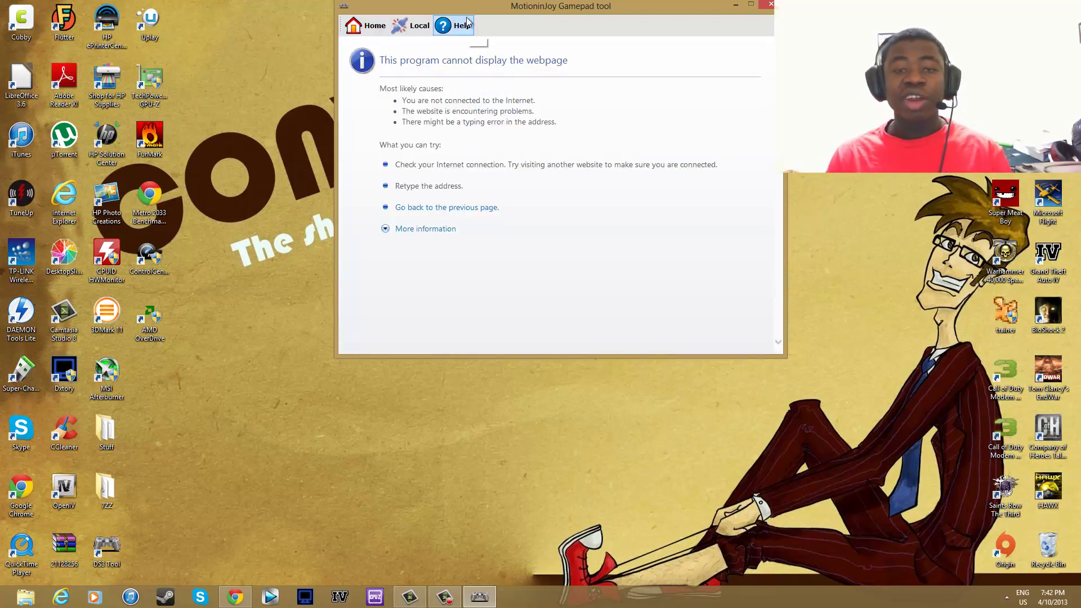
click(411, 26)
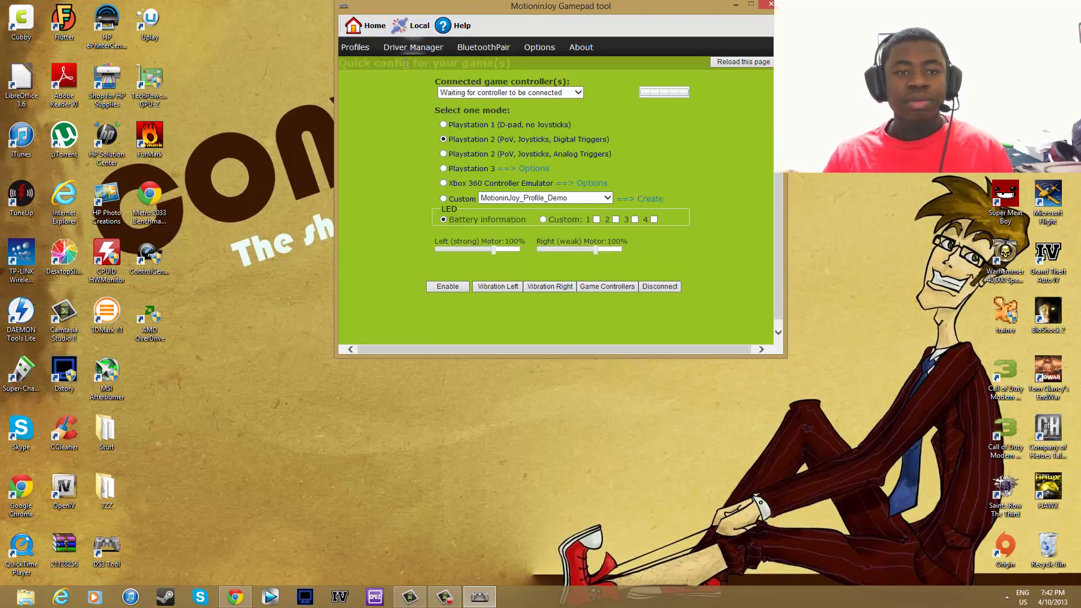
click(404, 47)
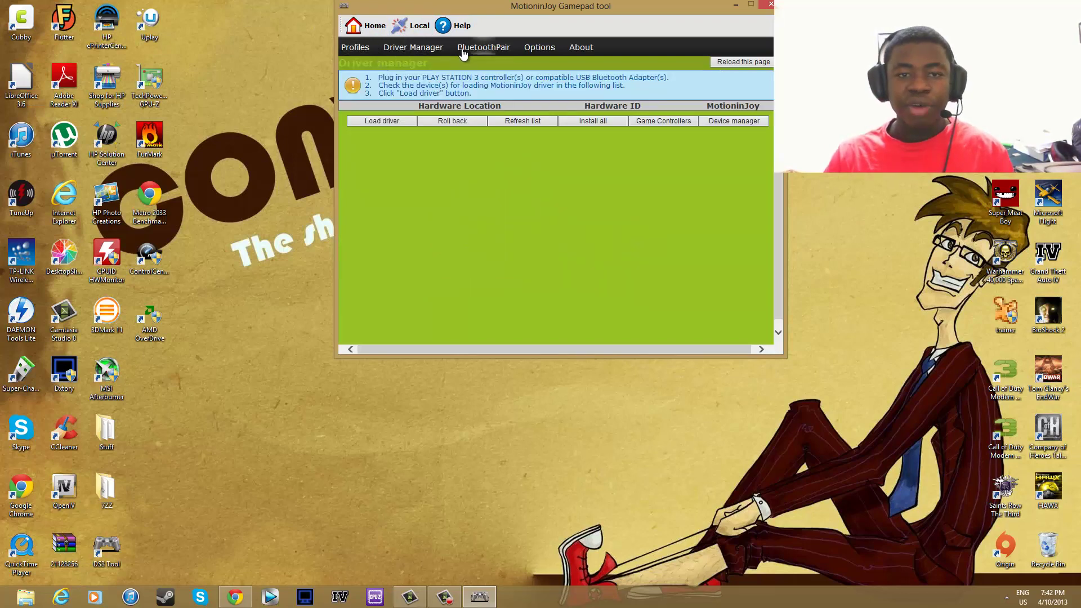
click(463, 51)
click(526, 50)
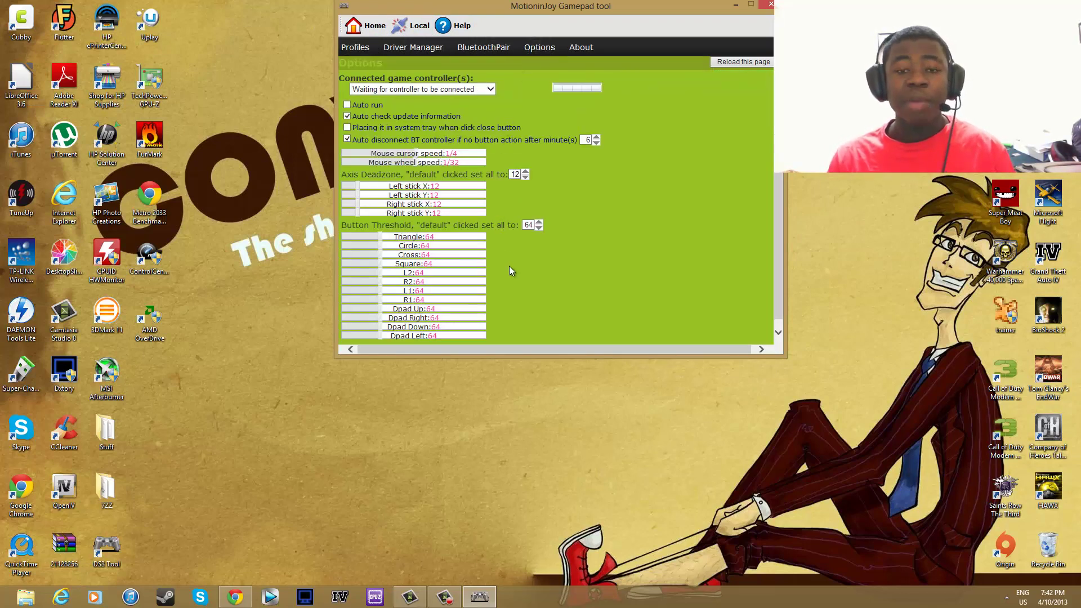